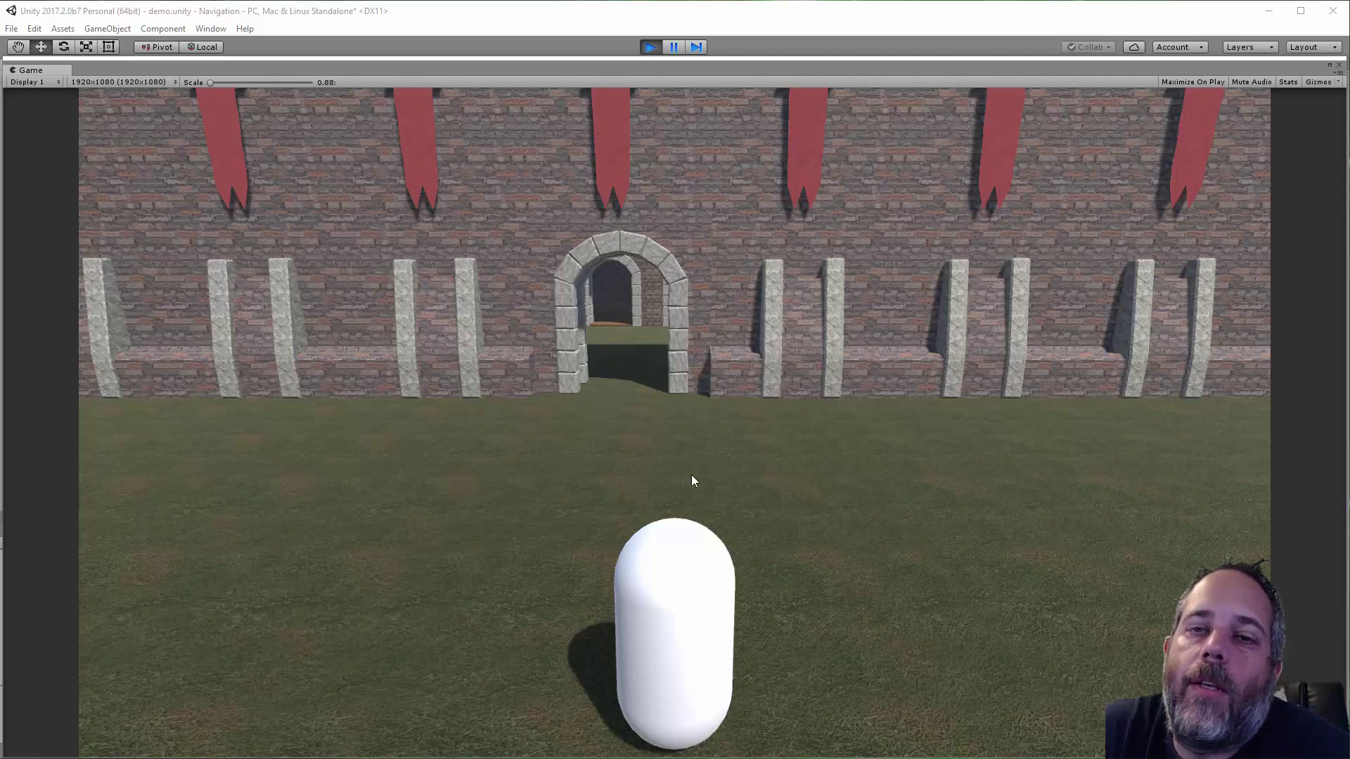
# Test click-to-move in the running game by sending the capsule through the stone archway and around the courtyard
pyautogui.click(644, 408)
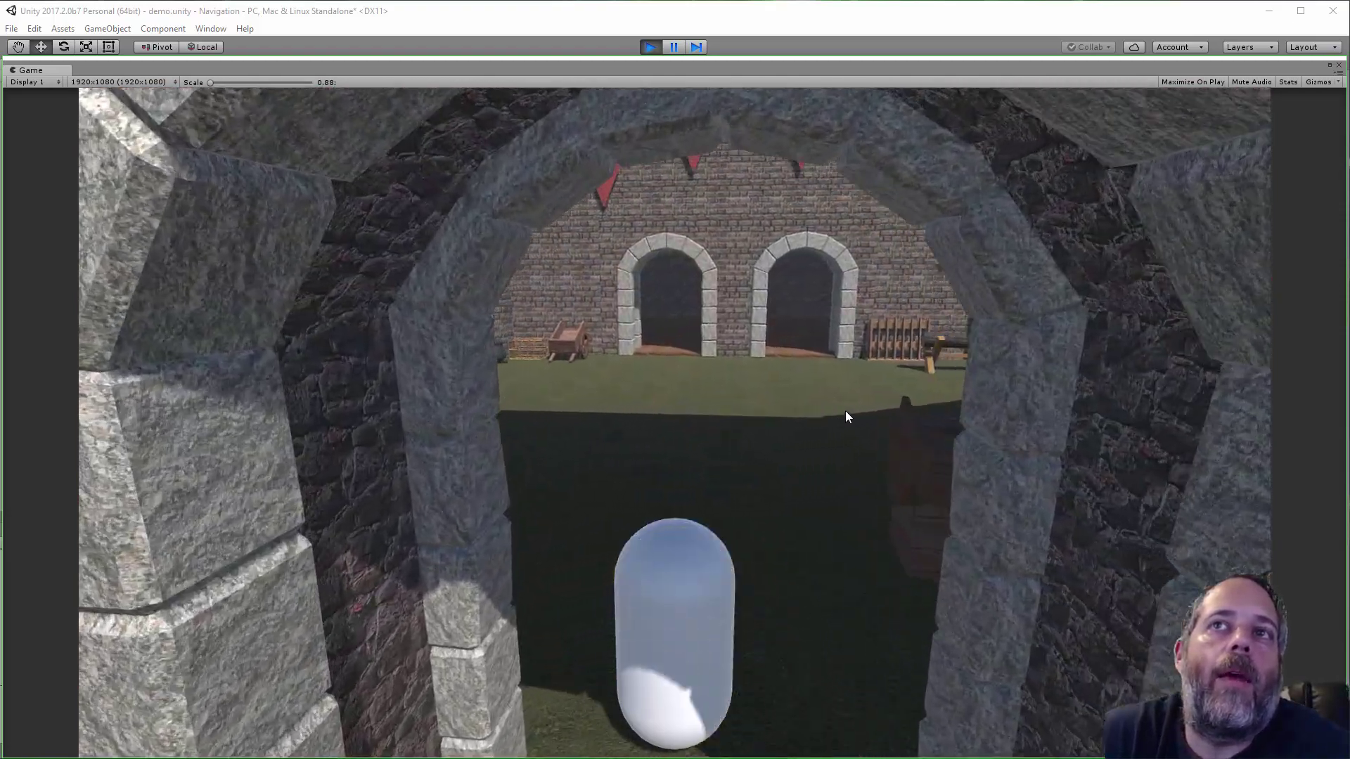
pyautogui.click(845, 410)
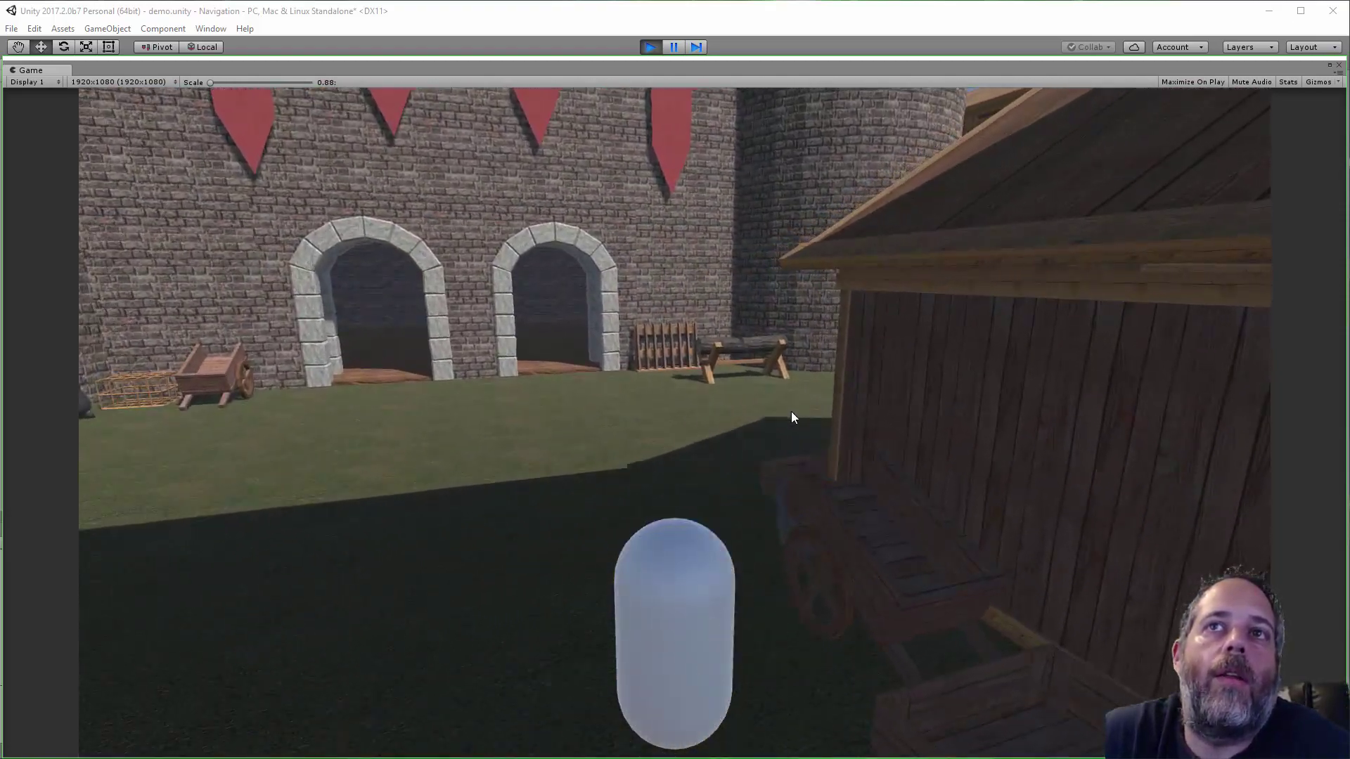
pyautogui.click(137, 554)
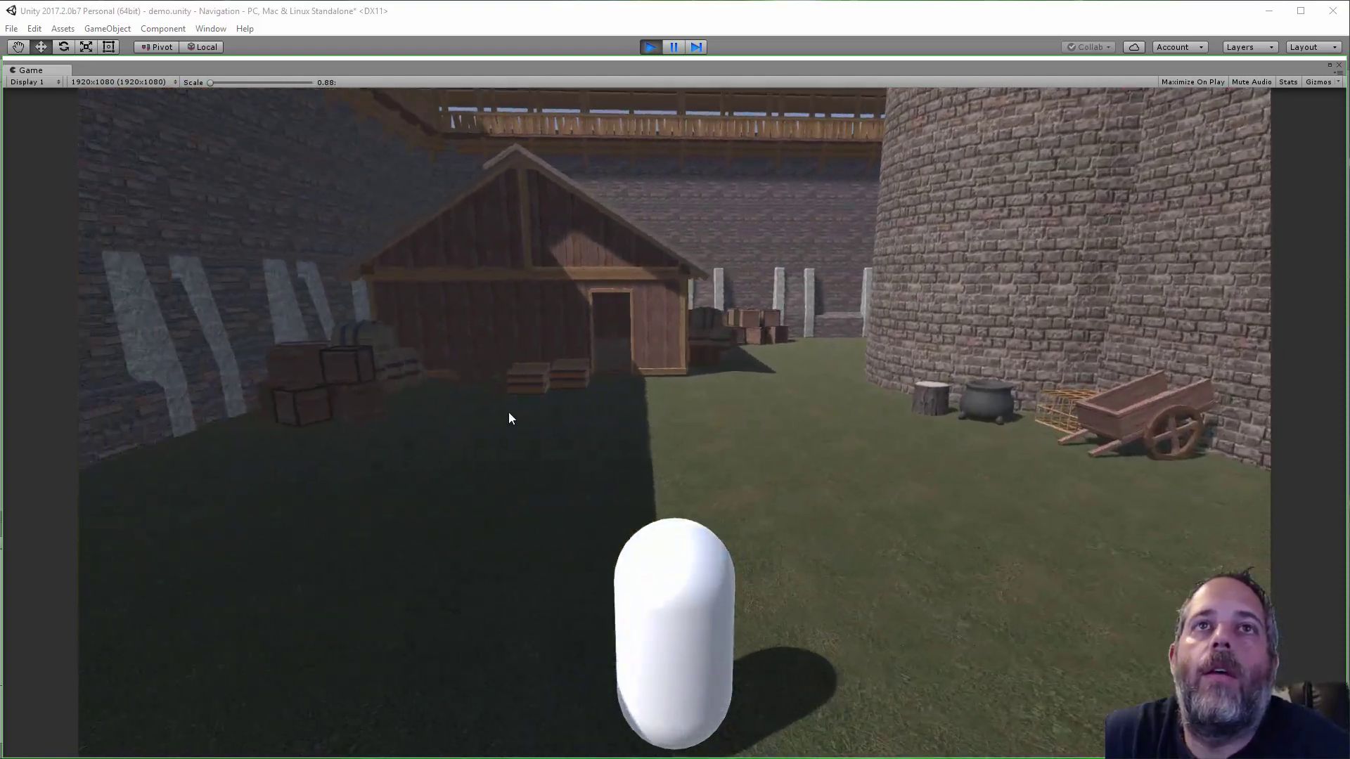
pyautogui.click(509, 411)
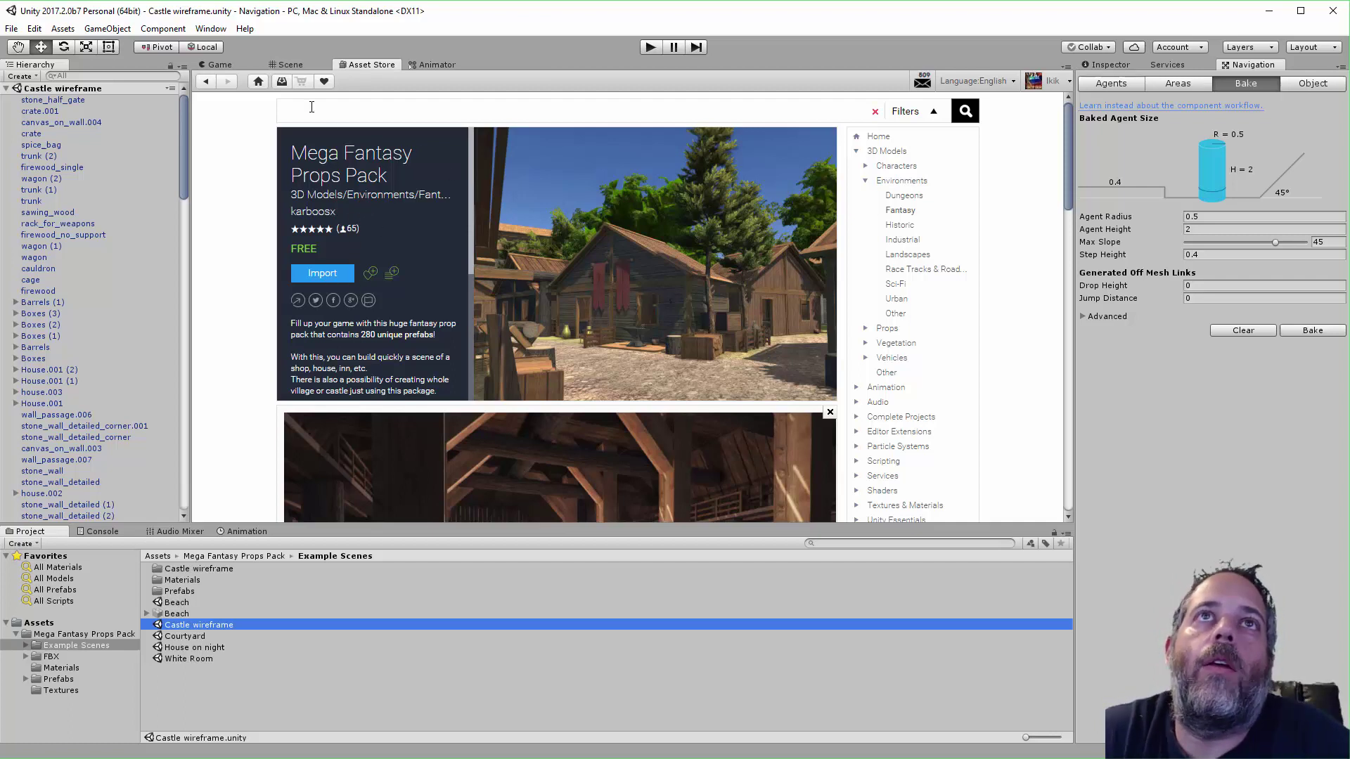
# Examine the Castle wireframe scene's outer wall in the scene view and look through its object hierarchy
pyautogui.click(287, 65)
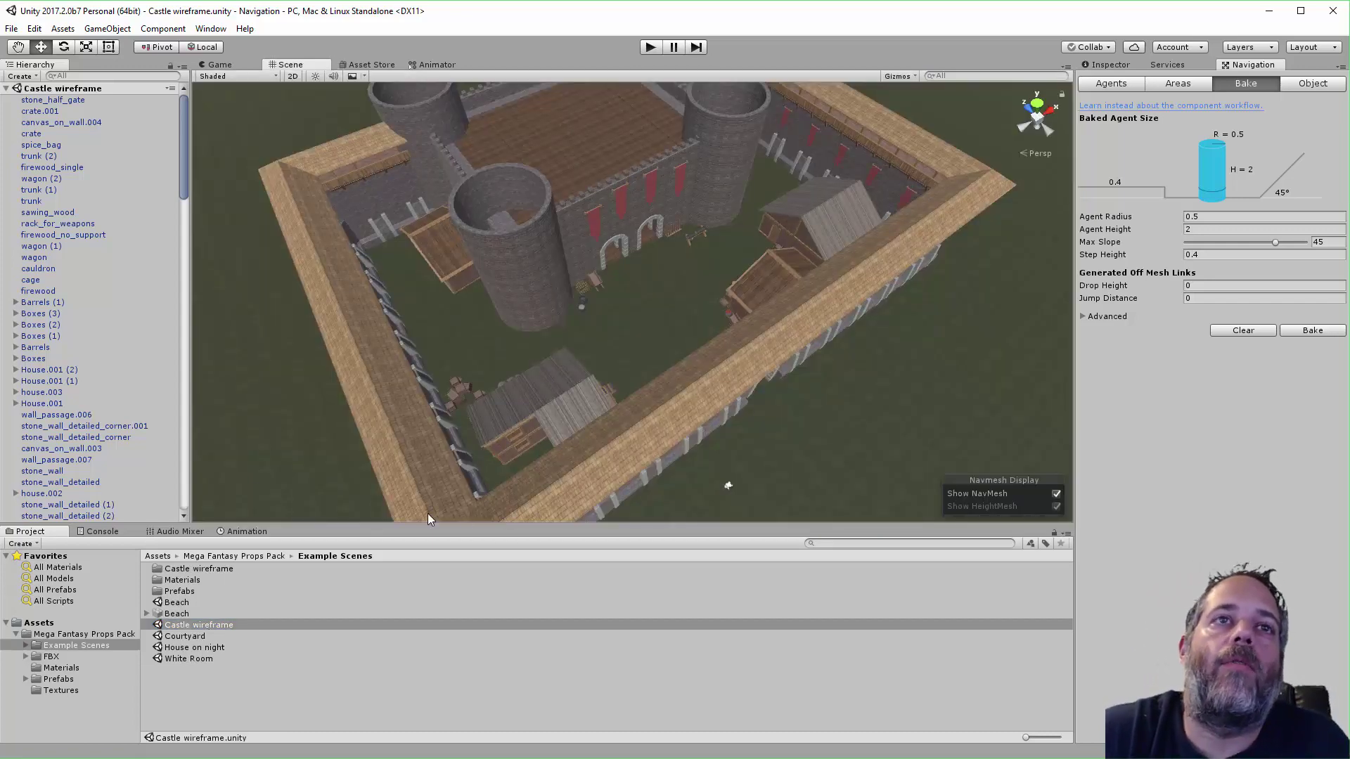
pyautogui.keyDown('alt'); pyautogui.moveTo(562, 397); pyautogui.dragTo(503, 324); pyautogui.keyUp('alt')
pyautogui.moveTo(502, 324); pyautogui.dragTo(406, 314, button='right')
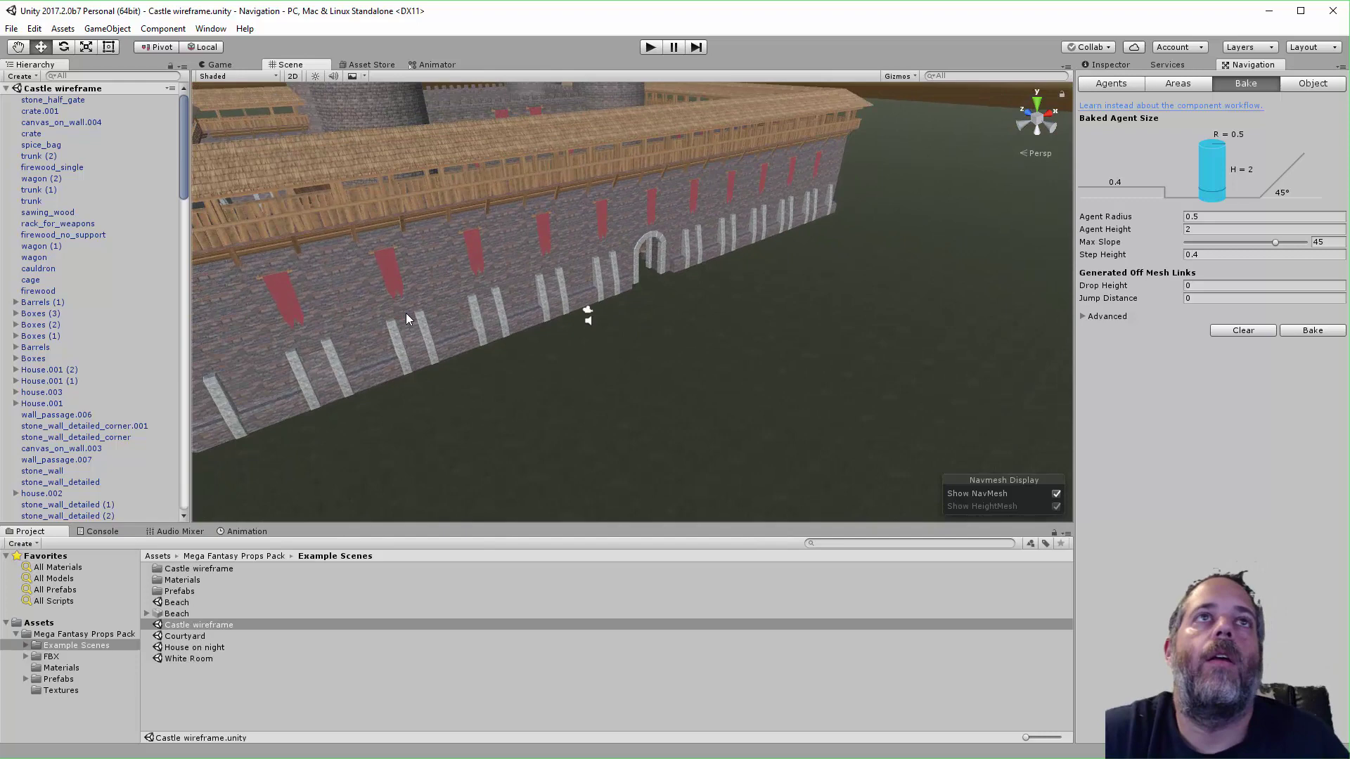
pyautogui.click(128, 271)
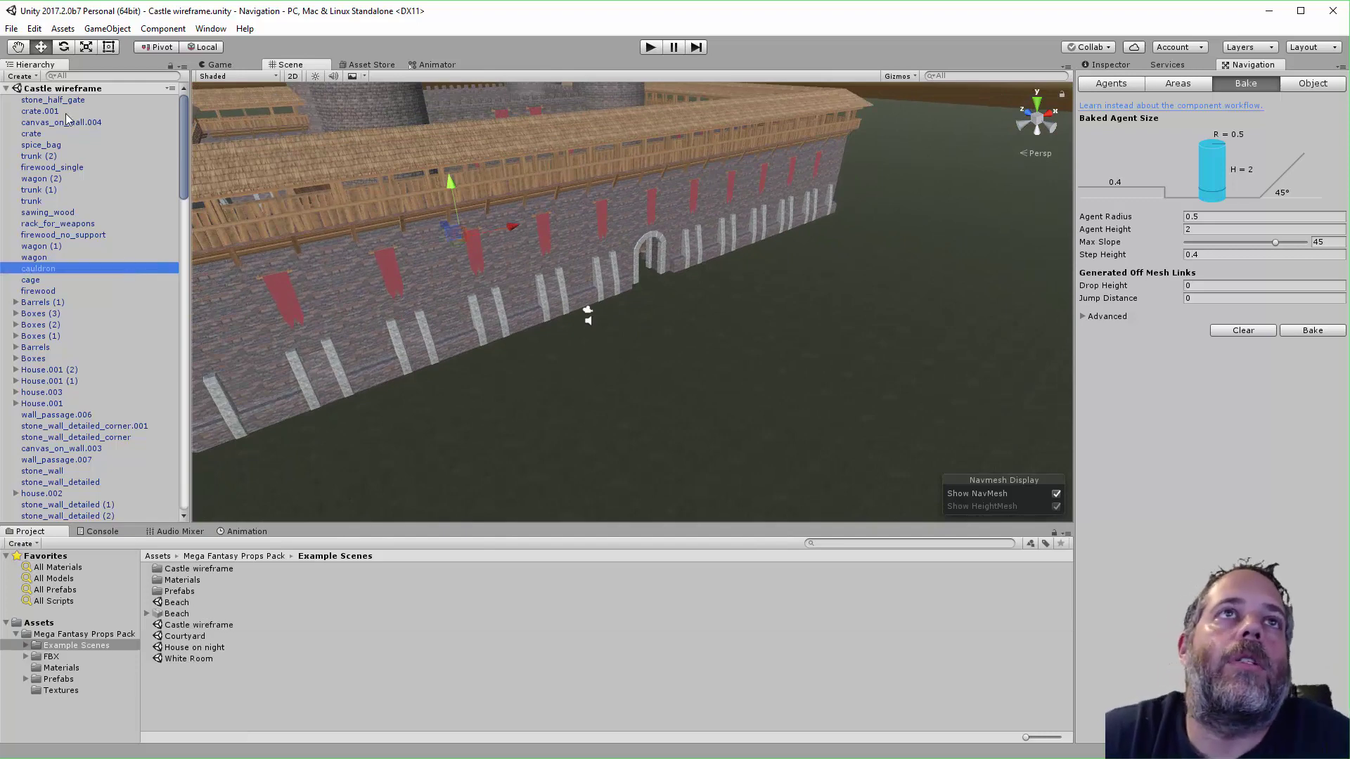
pyautogui.scroll(-10, 53, 329)
pyautogui.scroll(10, 78, 211)
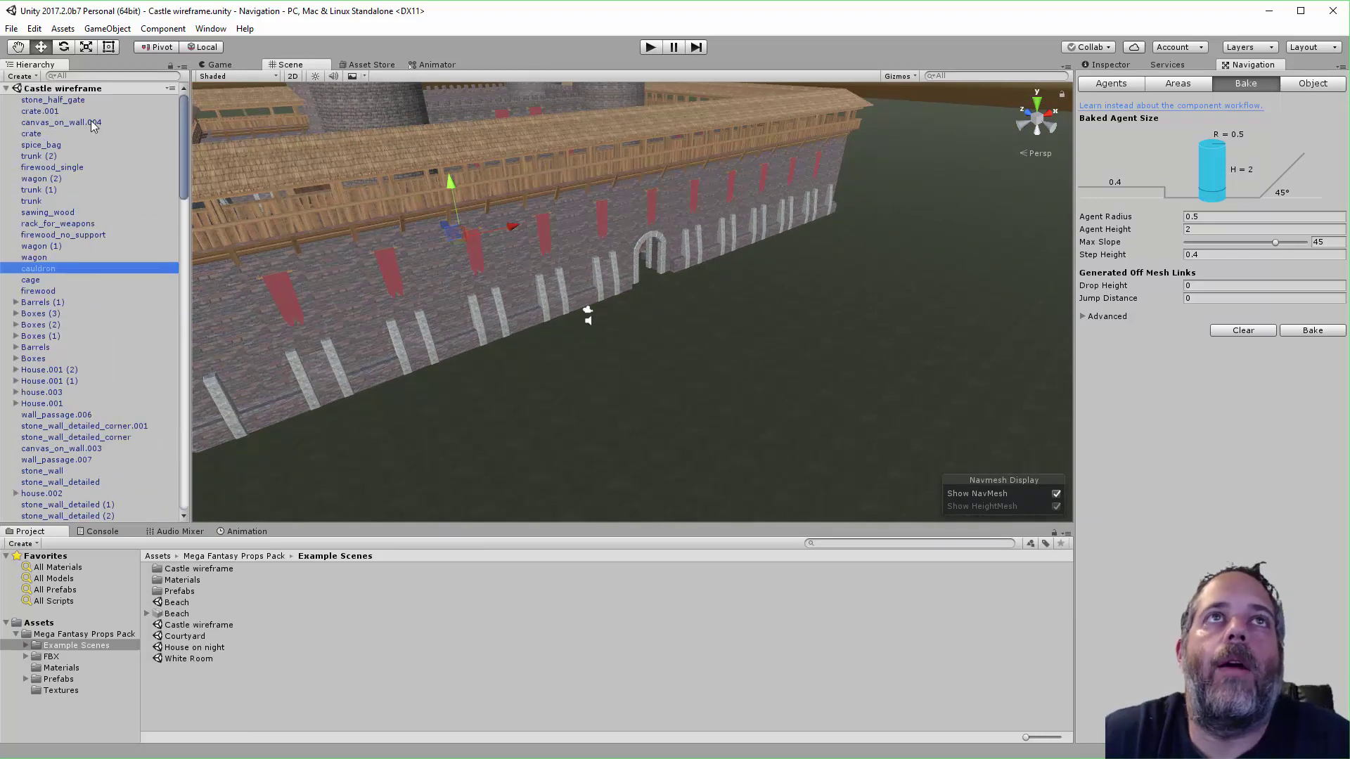
# Create an empty game object at the scene root and name it Environment
pyautogui.click(107, 29)
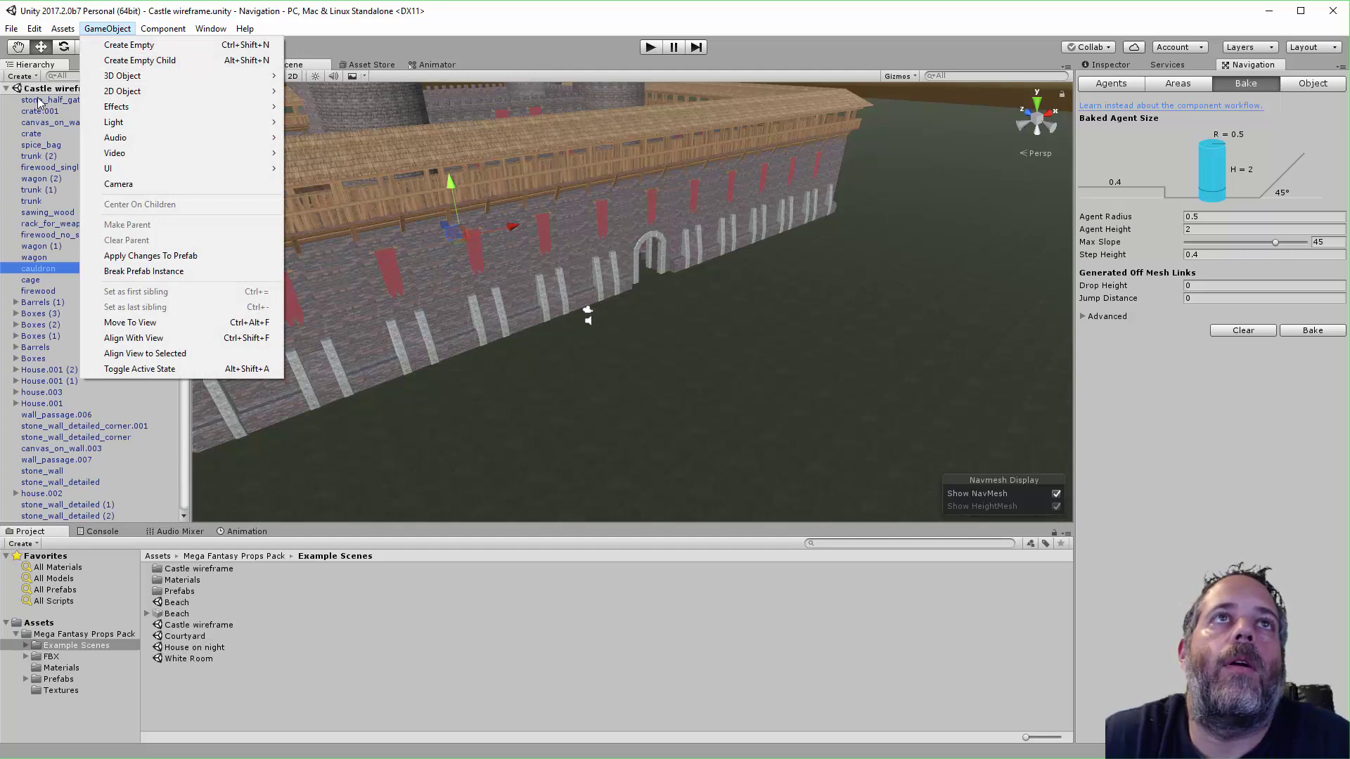
pyautogui.click(38, 101)
pyautogui.click(107, 29)
pyautogui.click(109, 44)
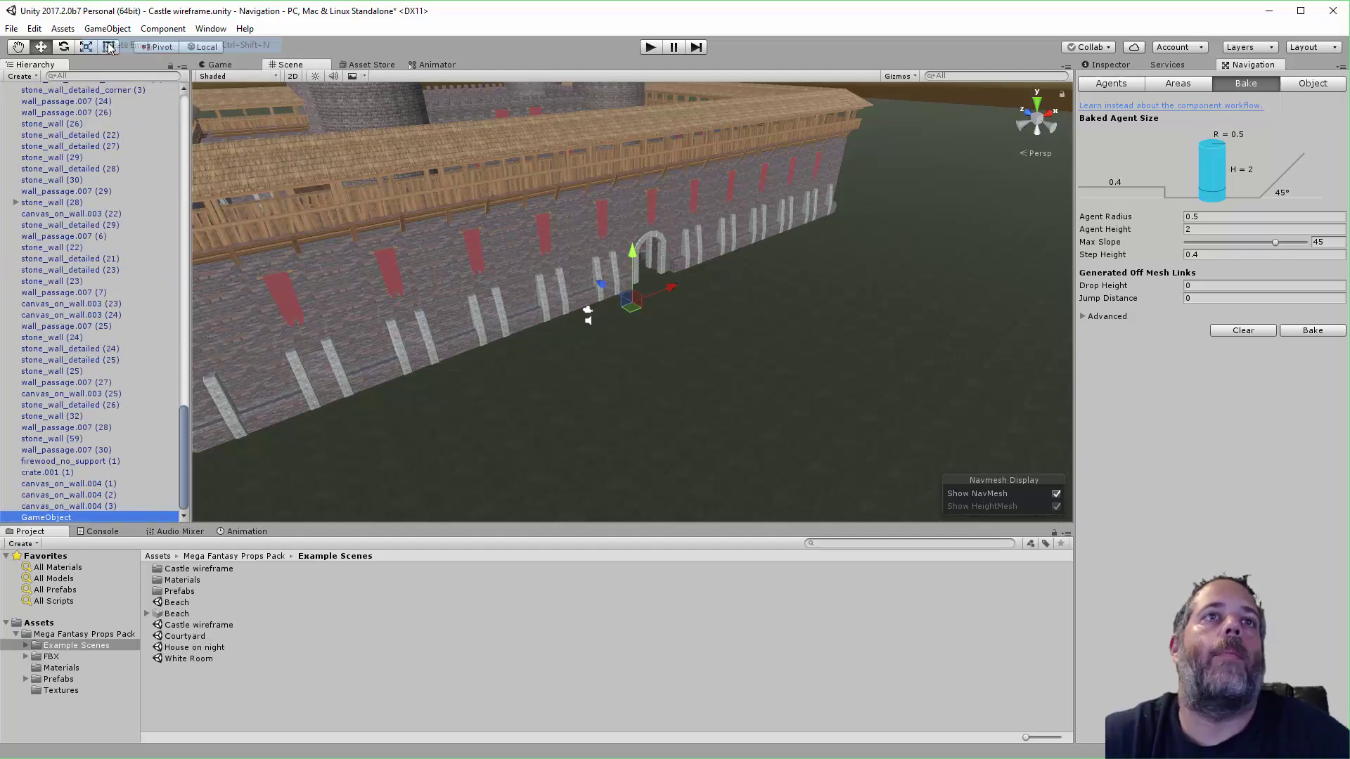
pyautogui.press('F2')
pyautogui.write('Envi')
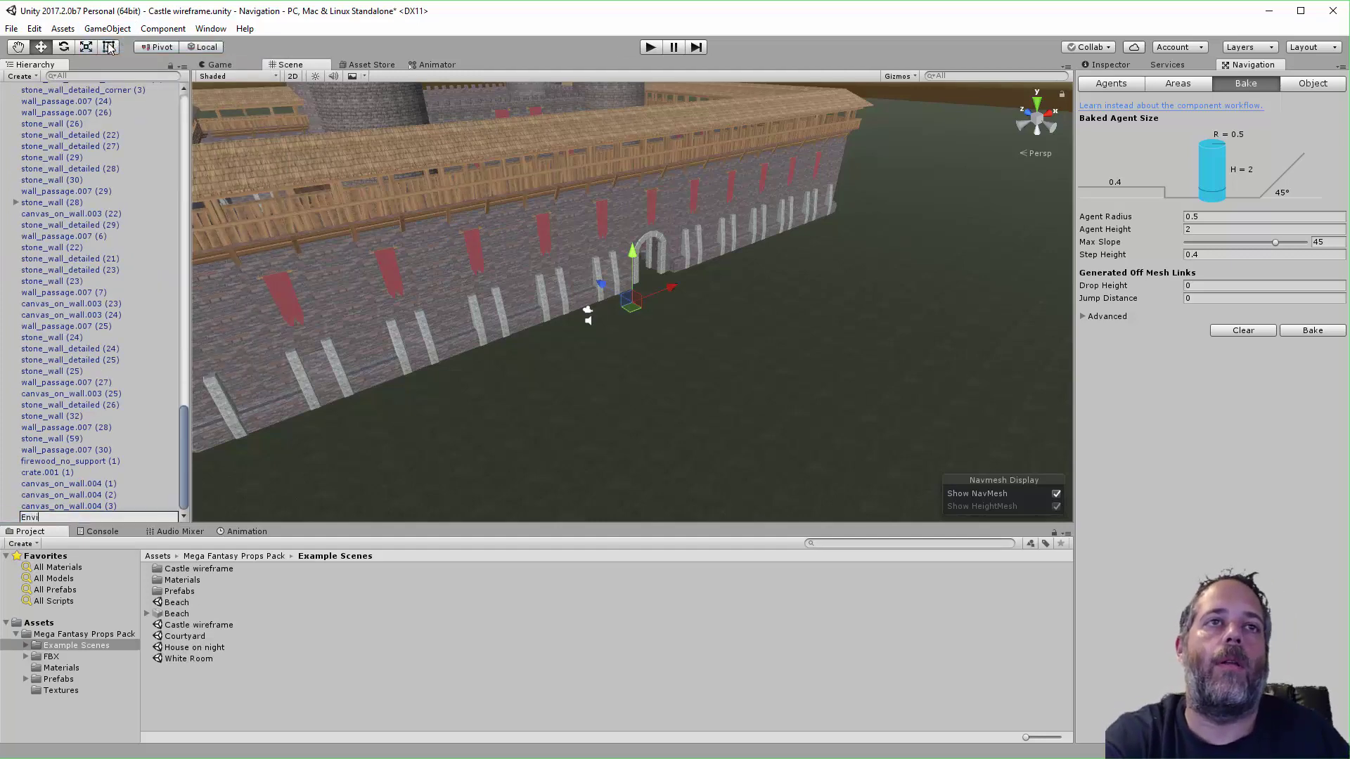
pyautogui.write('ronment')
pyautogui.press('Return')
# Parent all the other scene objects under the Environment object
pyautogui.hotkey('ctrl', 'a')
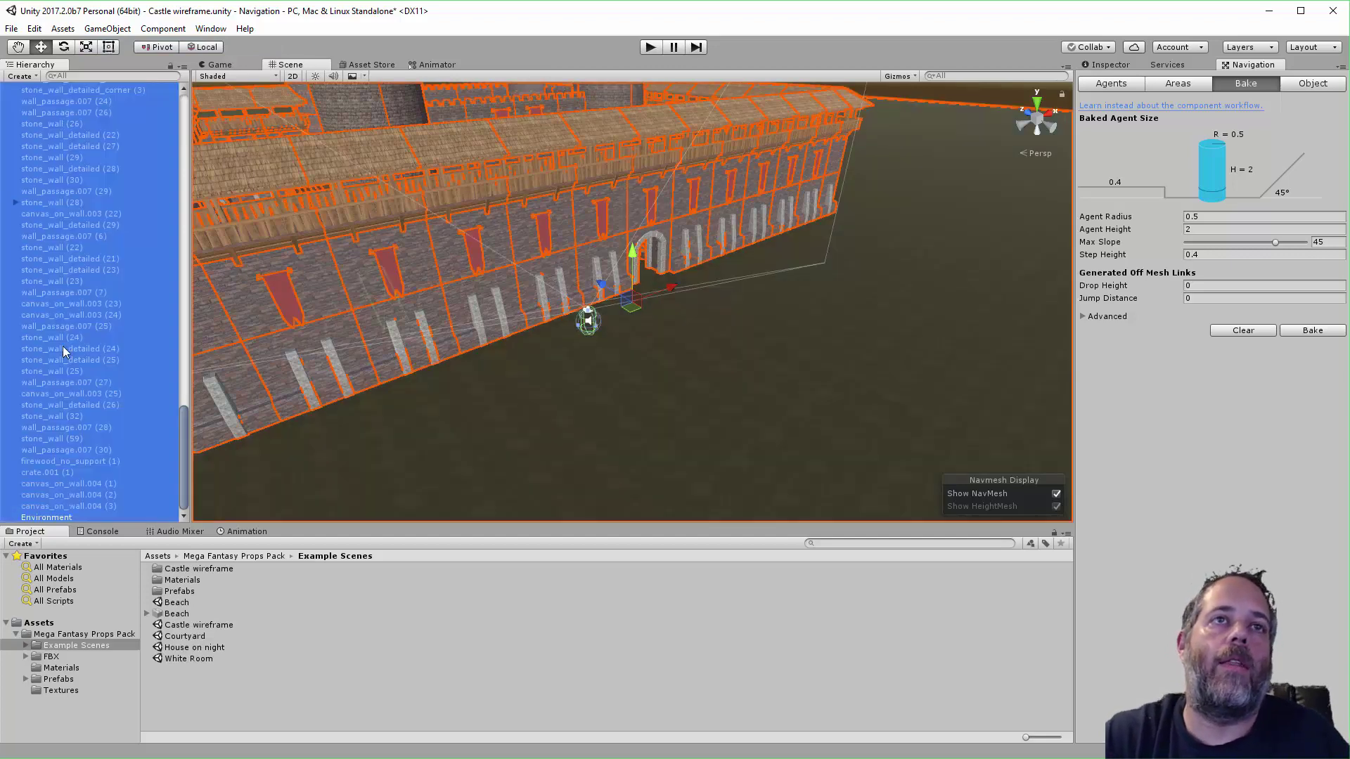
pyautogui.keyDown('ctrl'); pyautogui.click(67, 518); pyautogui.keyUp('ctrl')
pyautogui.moveTo(80, 497); pyautogui.dragTo(71, 520)
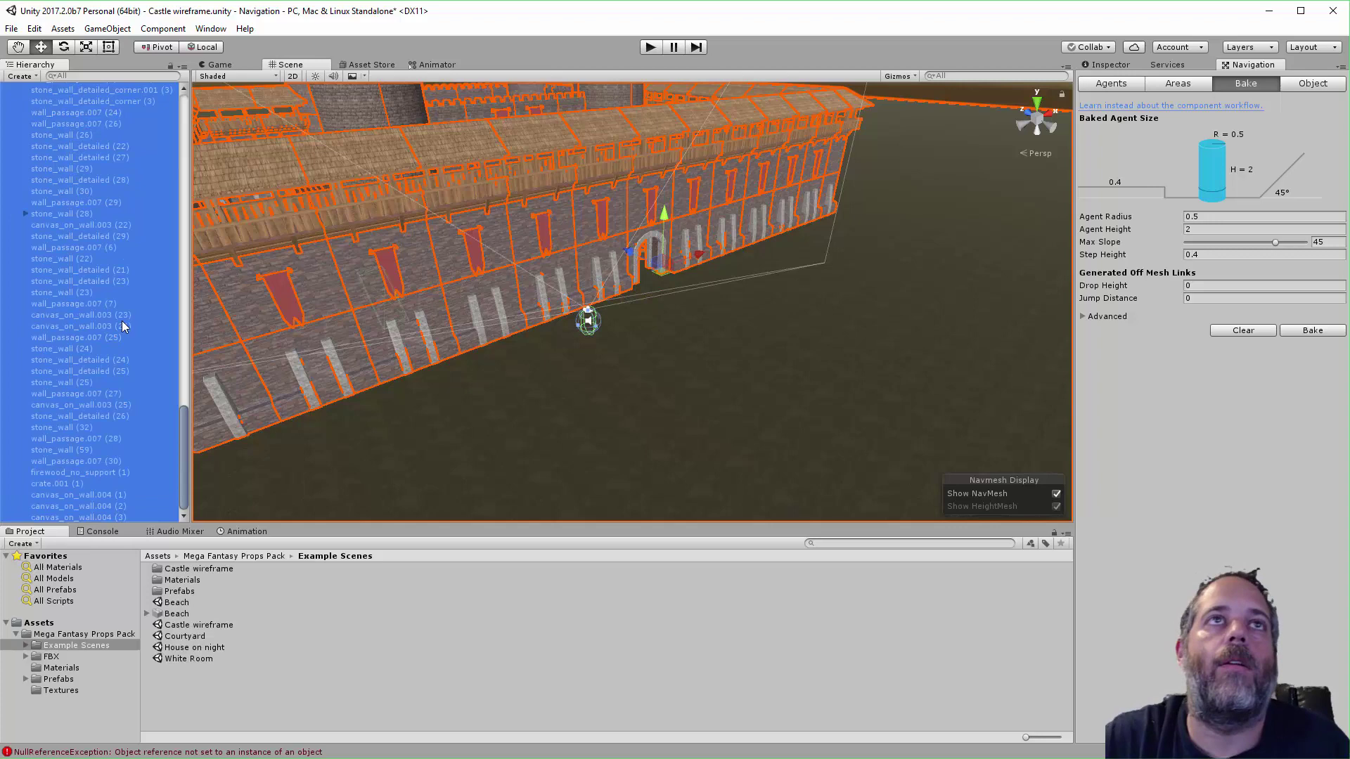
pyautogui.scroll(15, 121, 324)
pyautogui.click(37, 100)
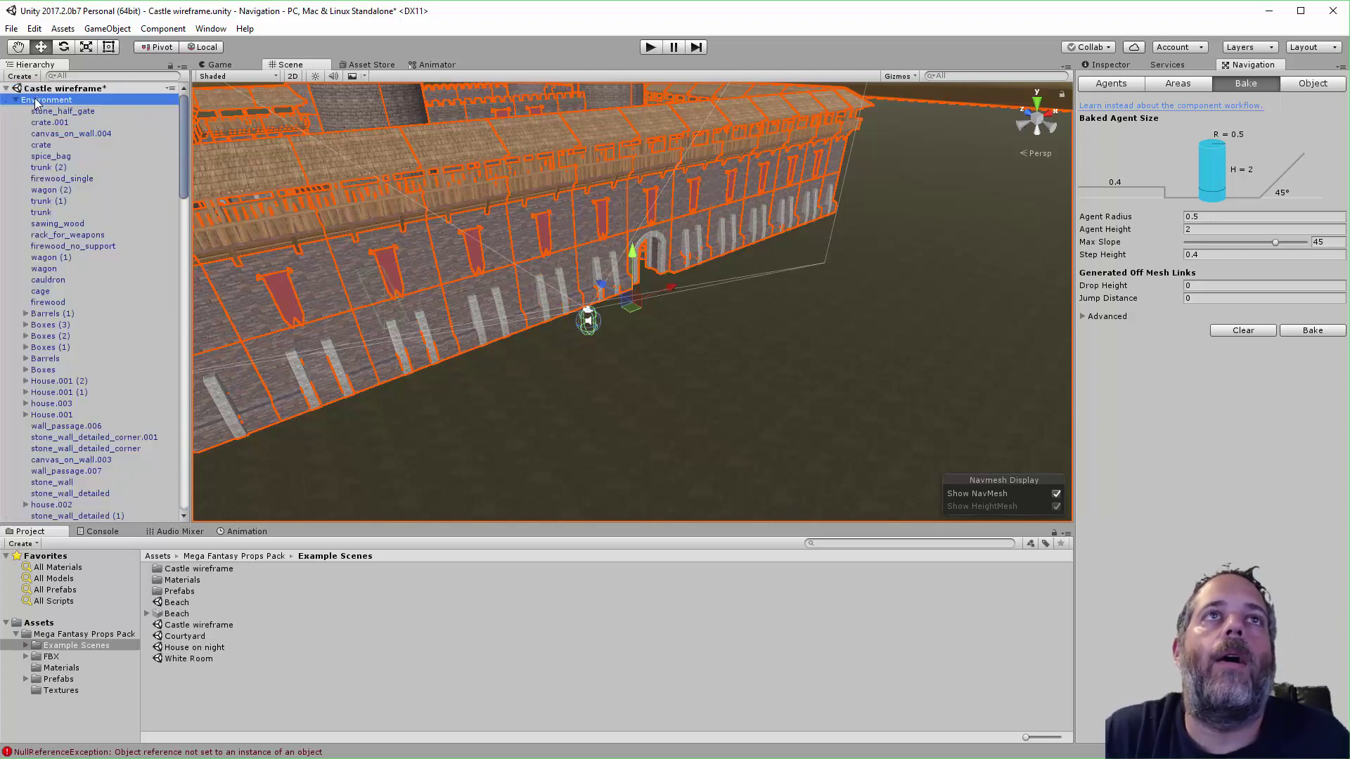
# Delete the FPSController with its camera standing in front of the castle gate
pyautogui.click(90, 75)
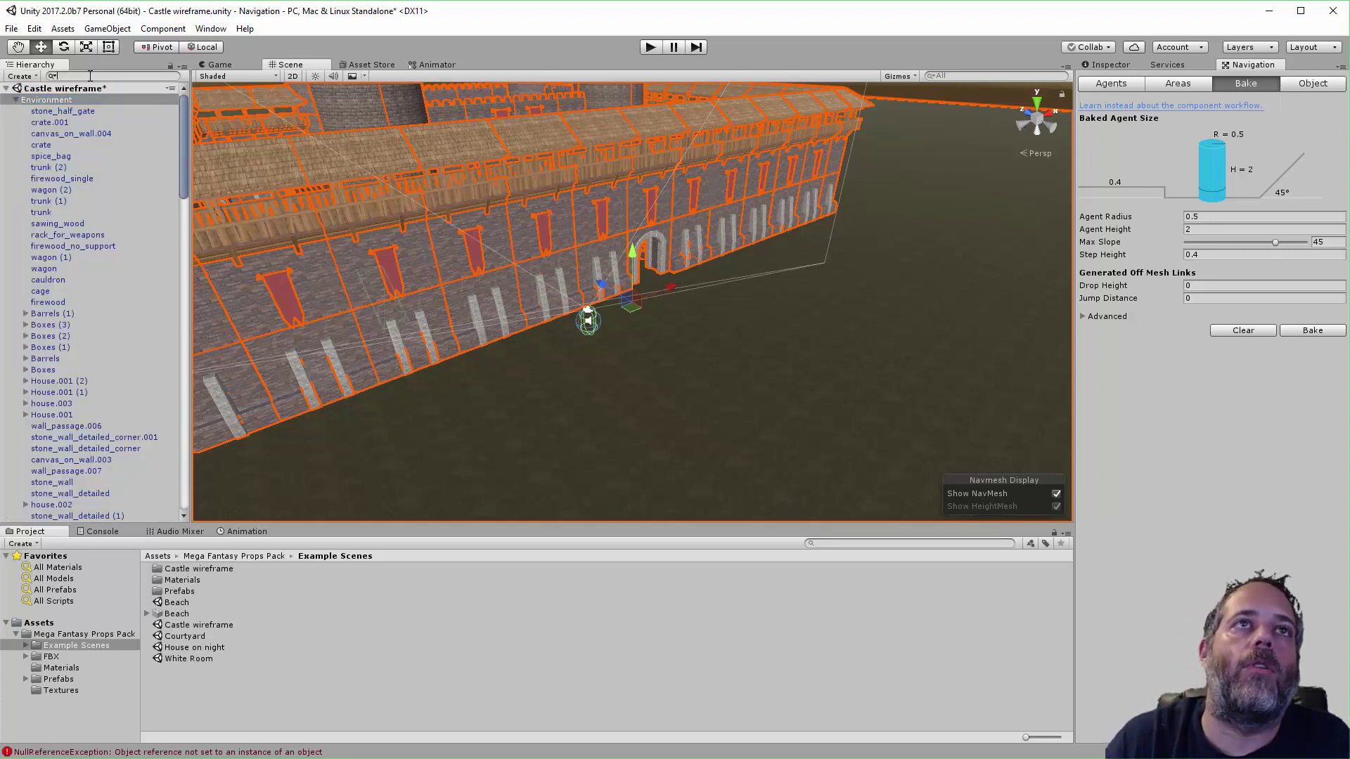
pyautogui.click(587, 327)
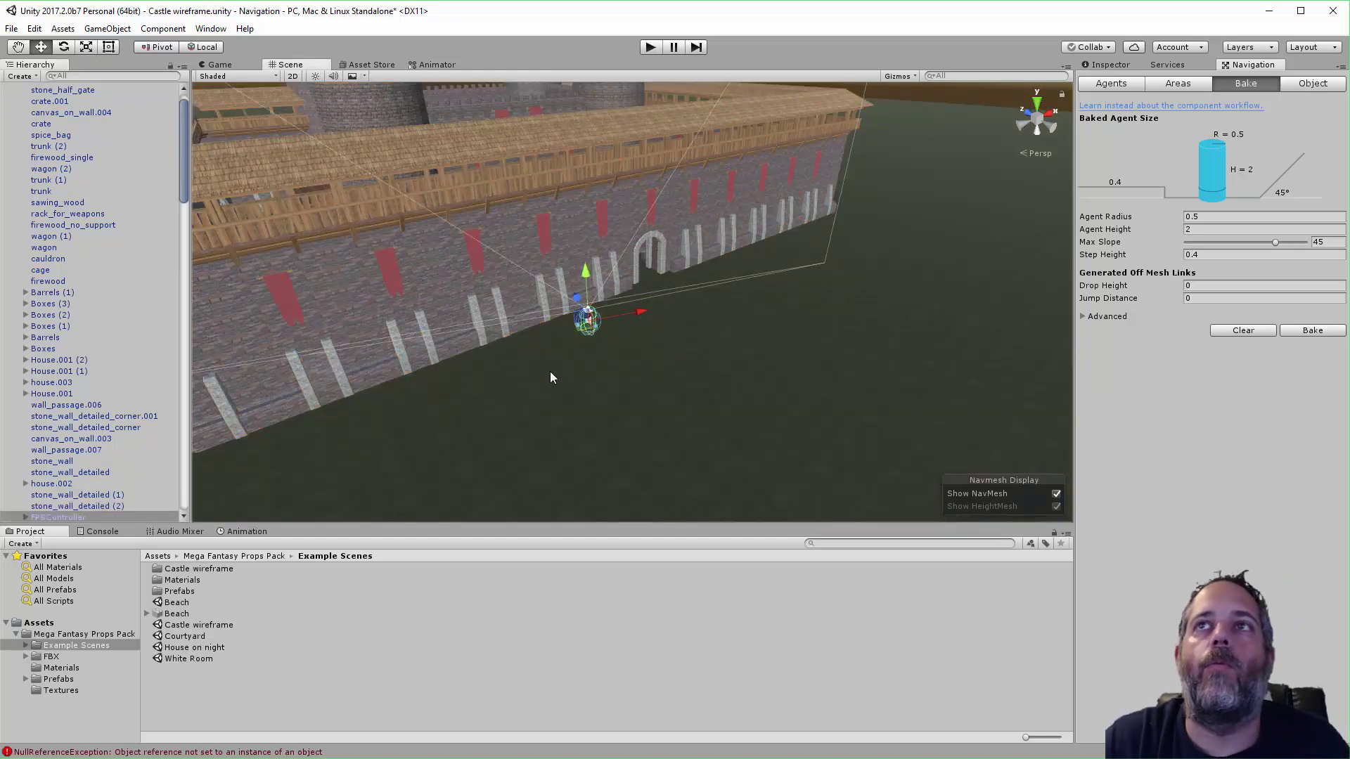
pyautogui.click(912, 396)
pyautogui.scroll(1, 108, 298)
# Select the Environment parent object and open the Navigation window
pyautogui.click(107, 297)
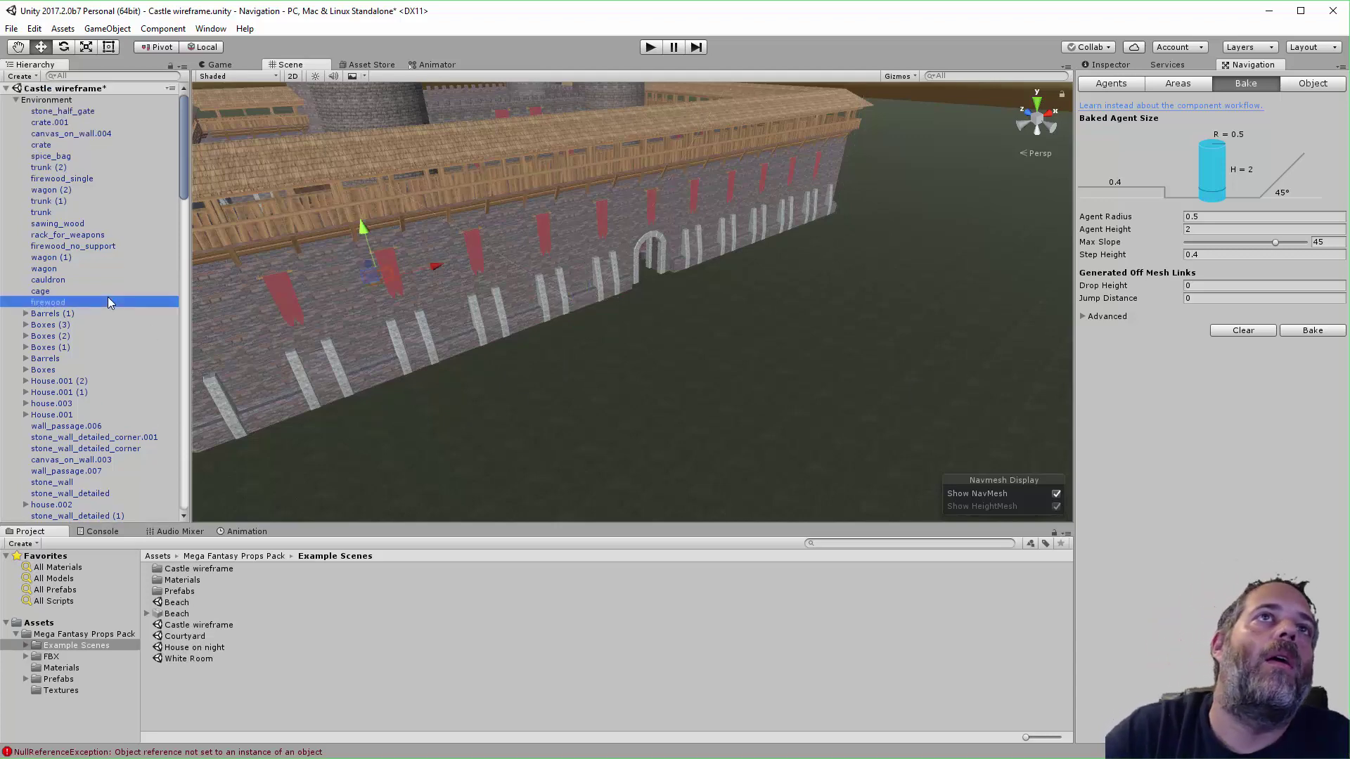
pyautogui.press('Left')
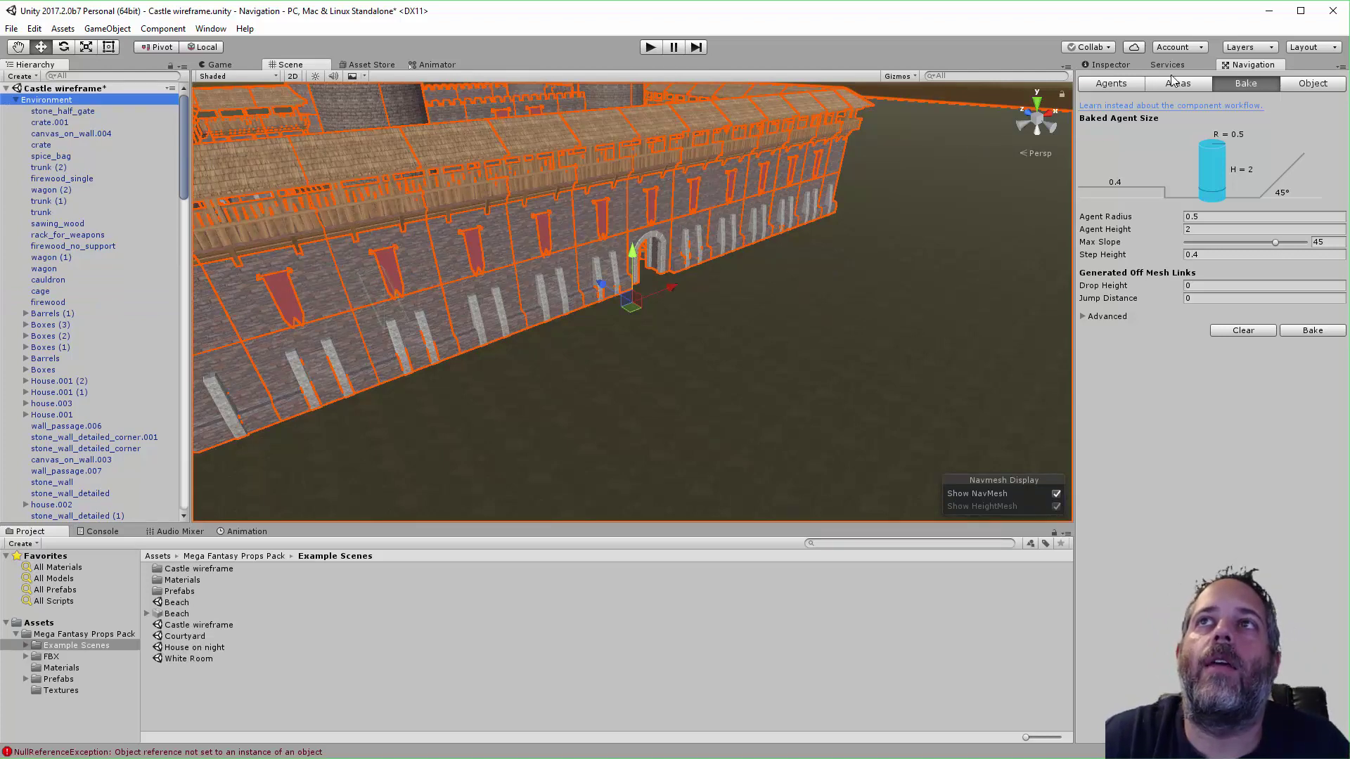
pyautogui.click(210, 29)
pyautogui.click(242, 463)
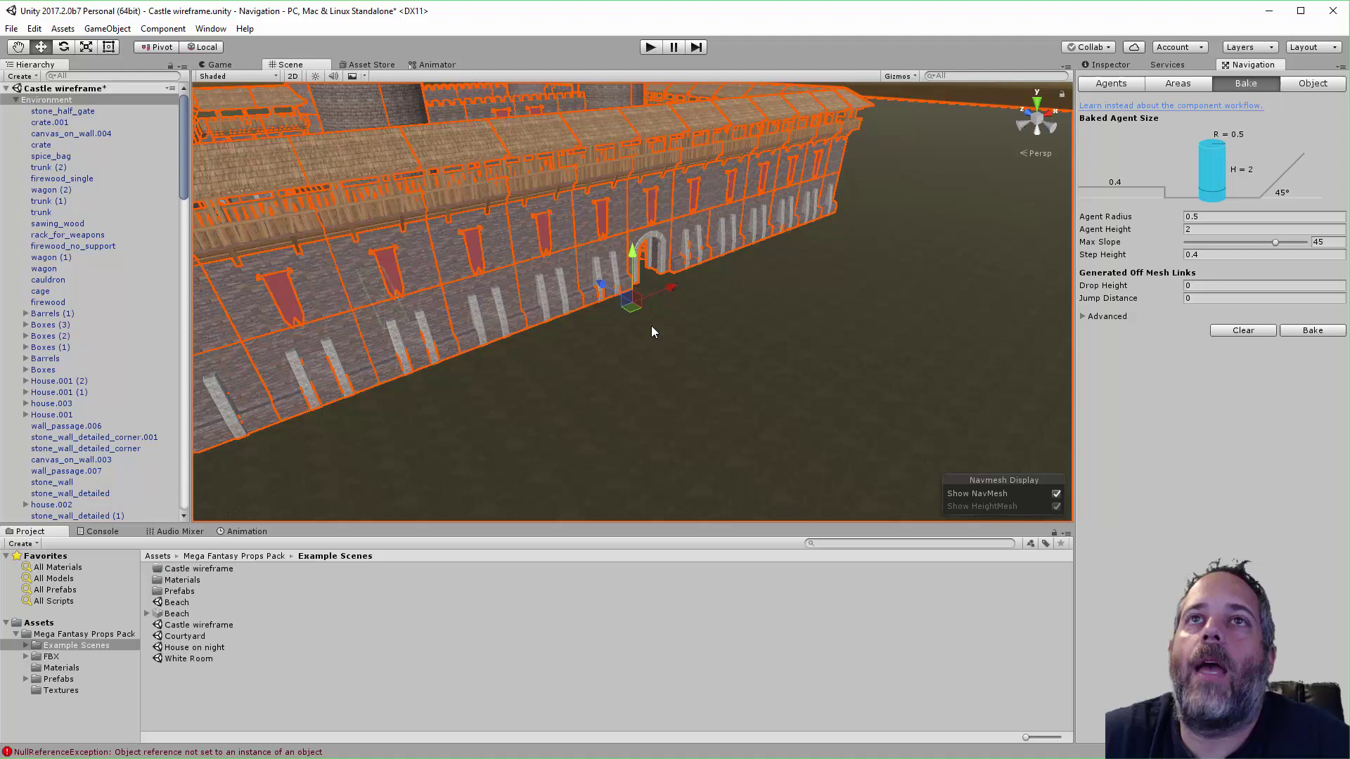
# Enable the Navigation Static flag on the Environment object and all of its children
pyautogui.click(1115, 64)
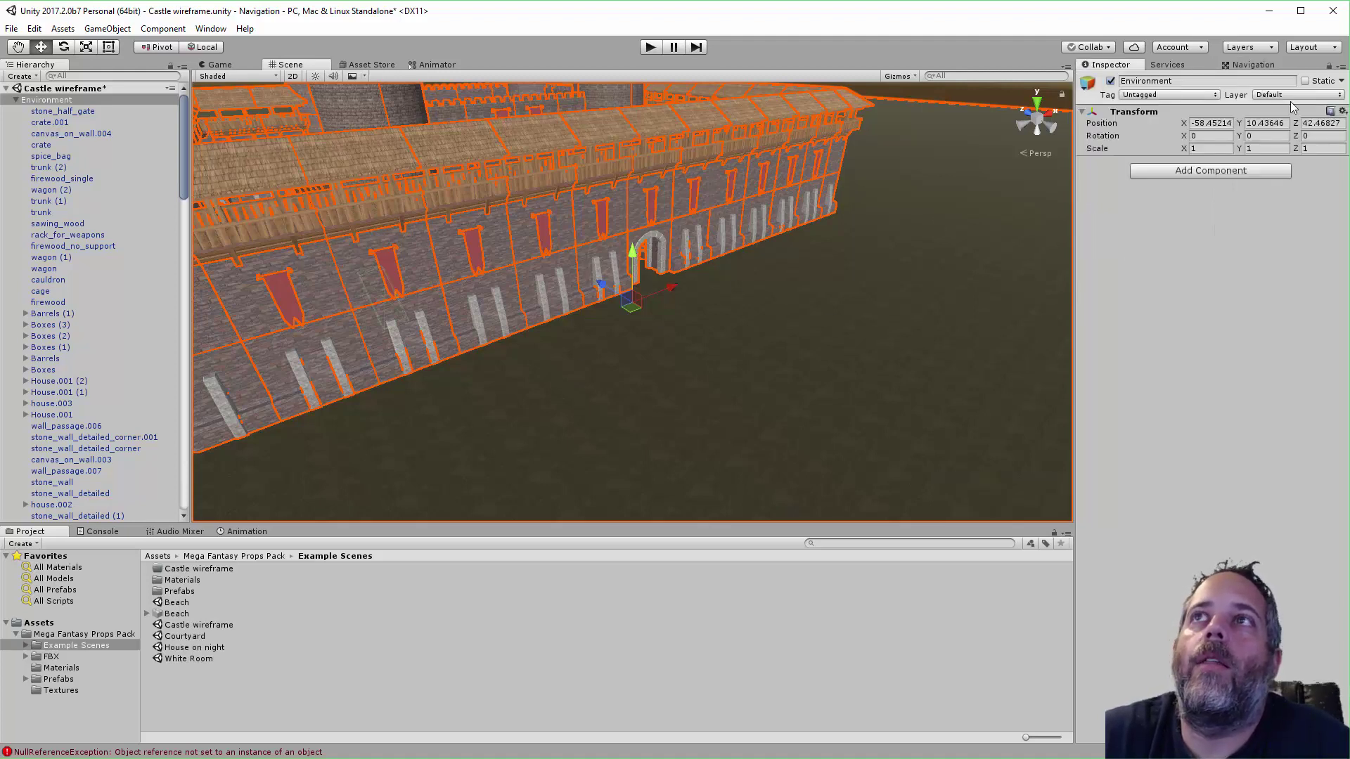
pyautogui.click(1342, 82)
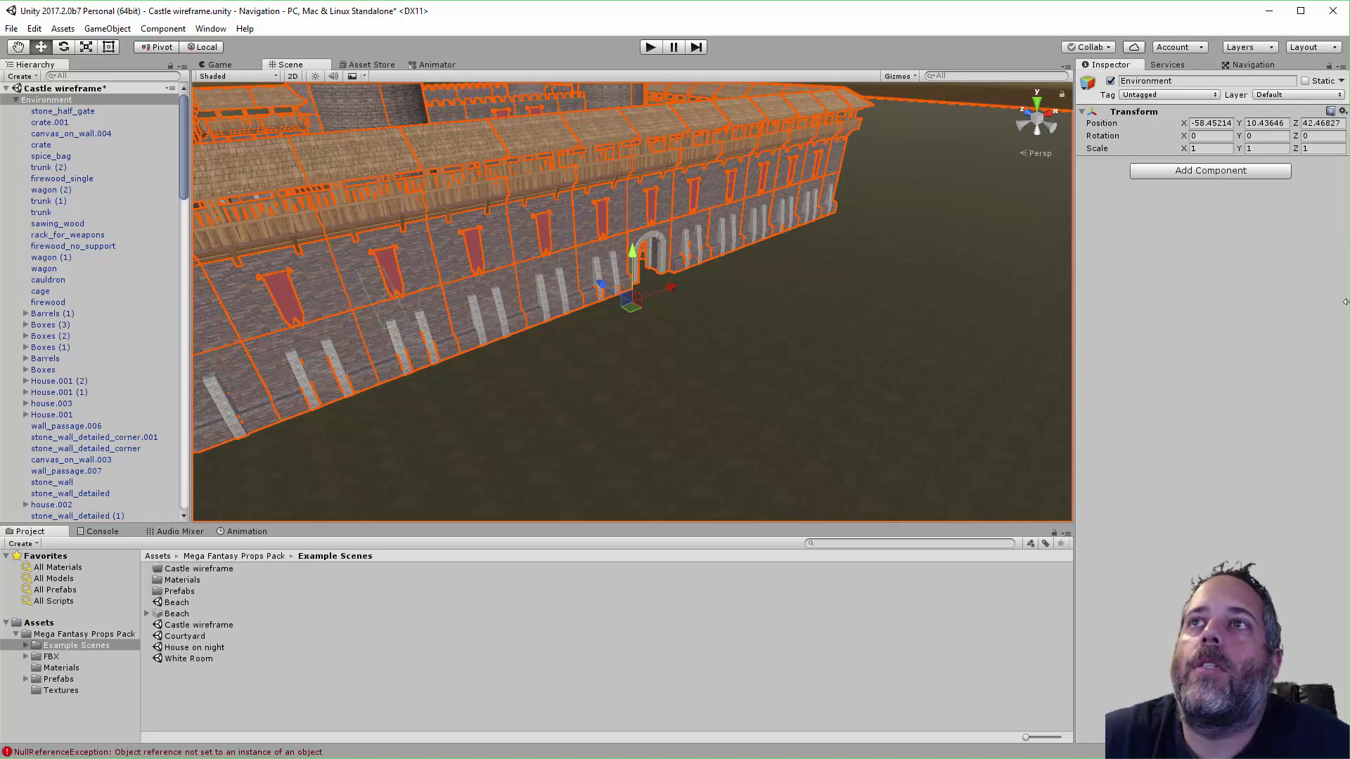
pyautogui.moveTo(1348, 302); pyautogui.dragTo(1224, 322)
pyautogui.click(1218, 82)
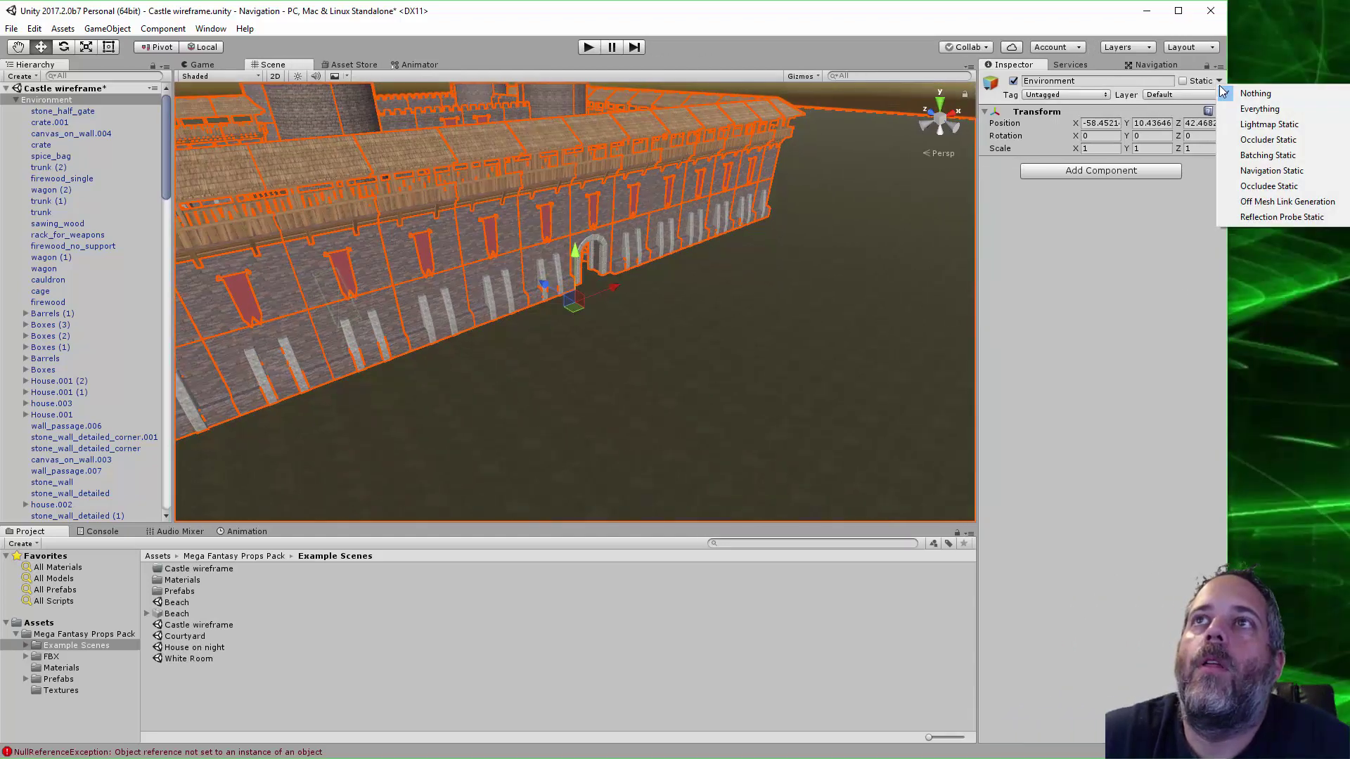
pyautogui.click(1239, 173)
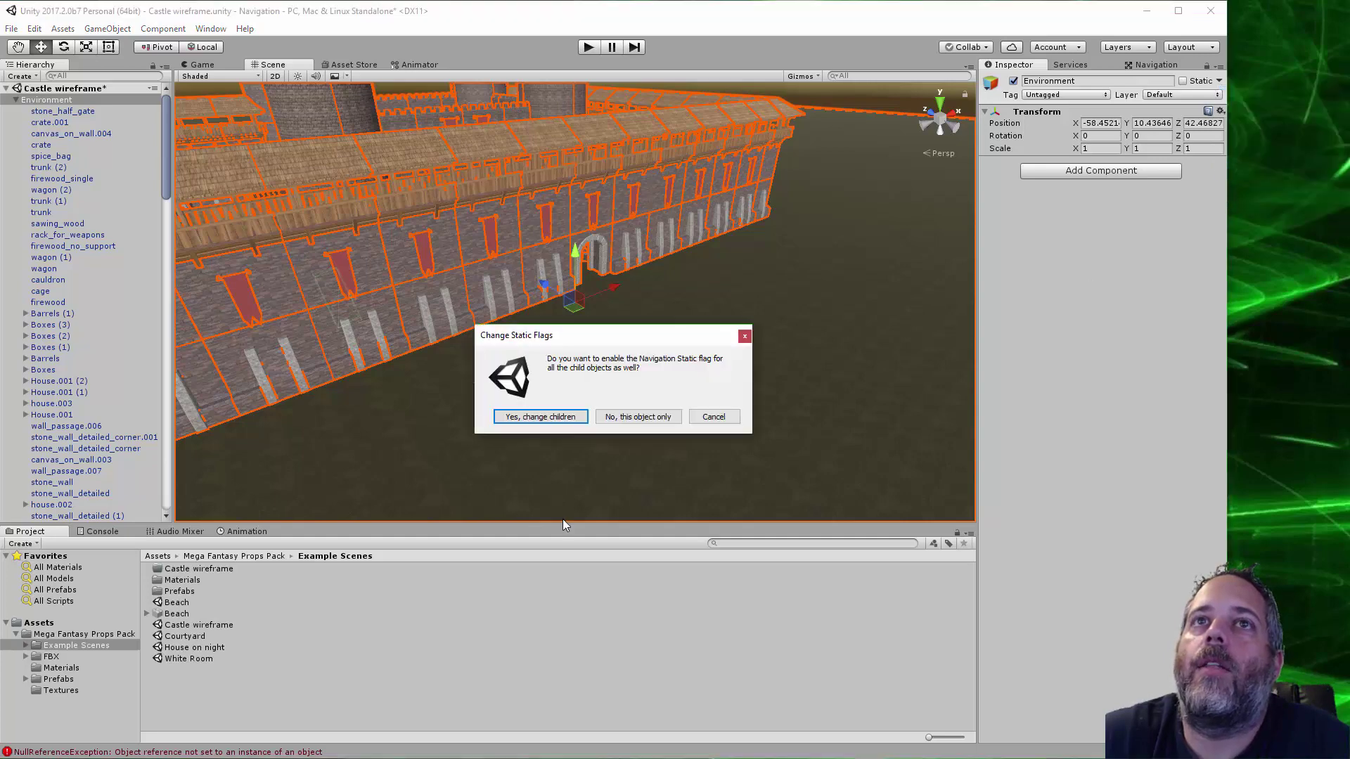
pyautogui.click(550, 419)
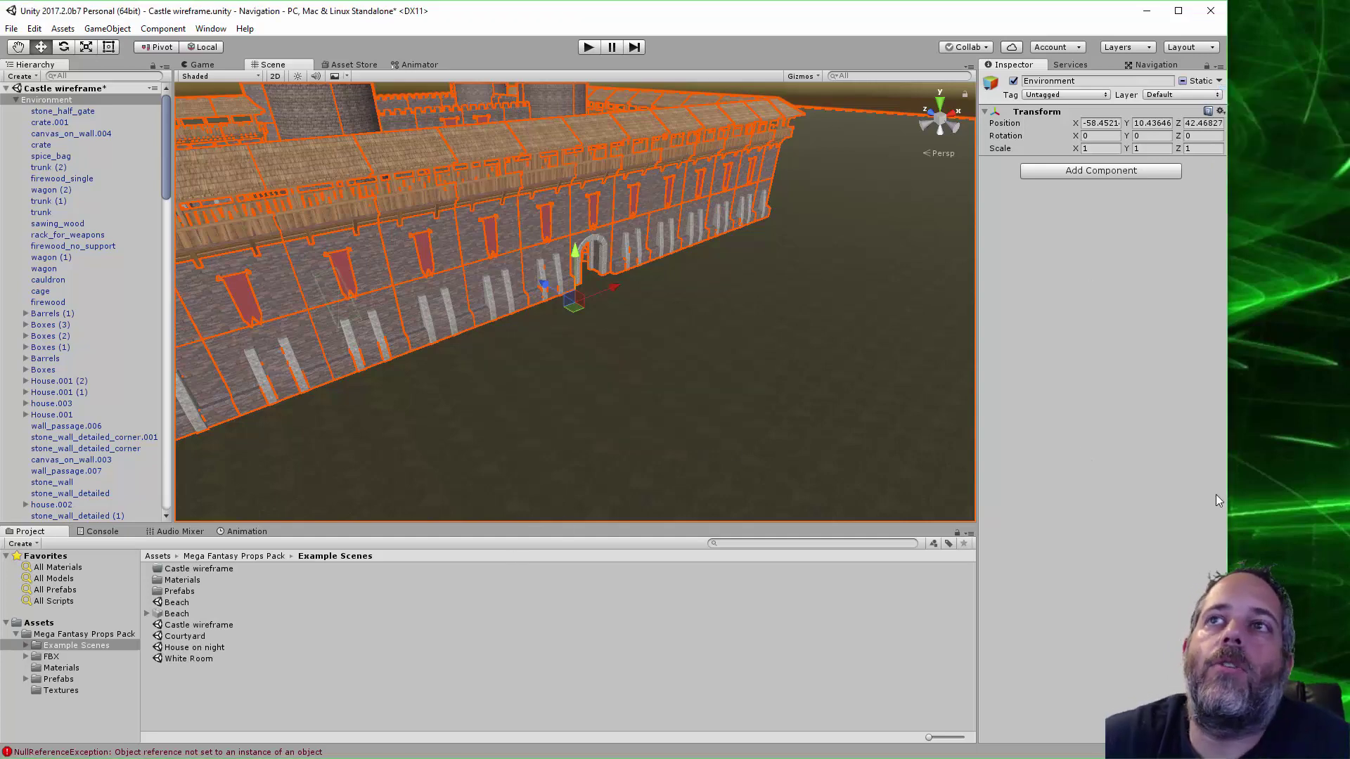
pyautogui.moveTo(1227, 494); pyautogui.dragTo(1347, 478)
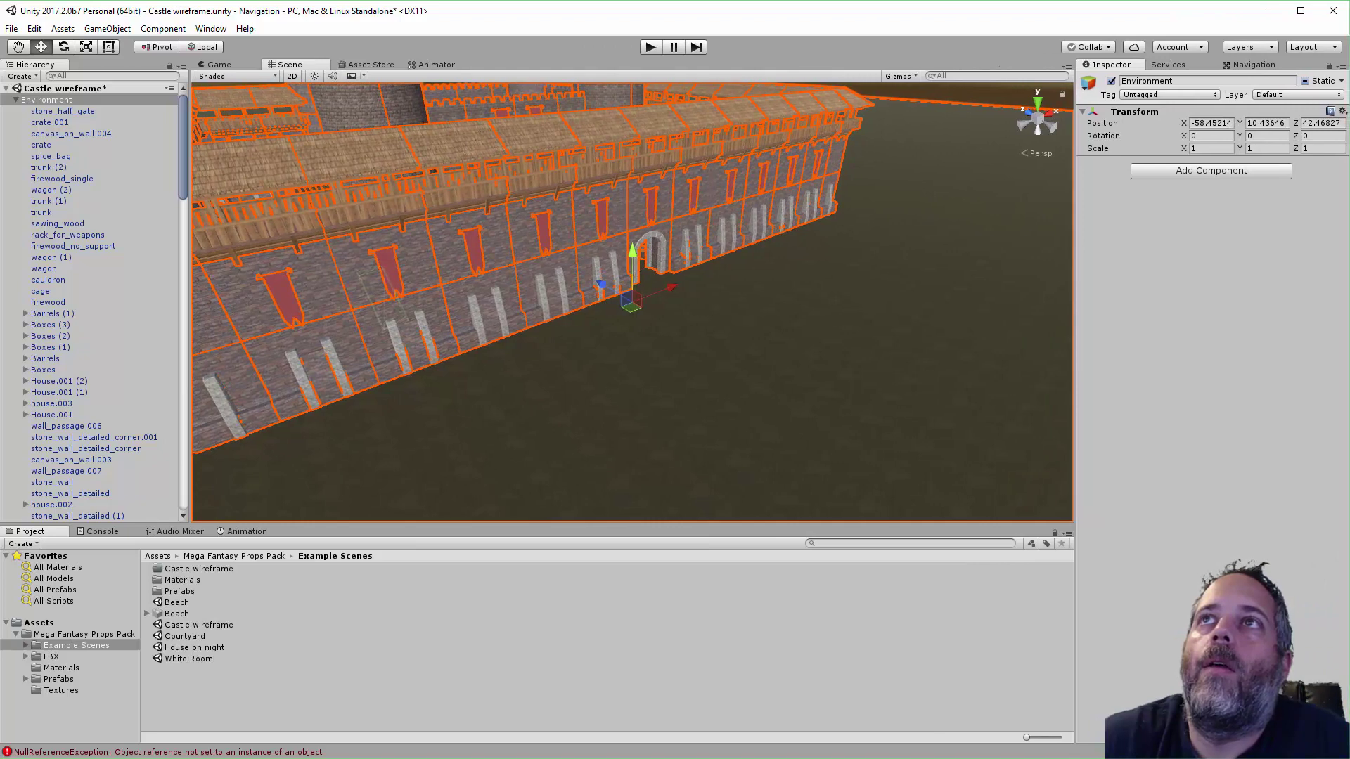
# Bake the navigation mesh with the default agent settings and inspect its coverage over the castle and ground
pyautogui.click(1243, 67)
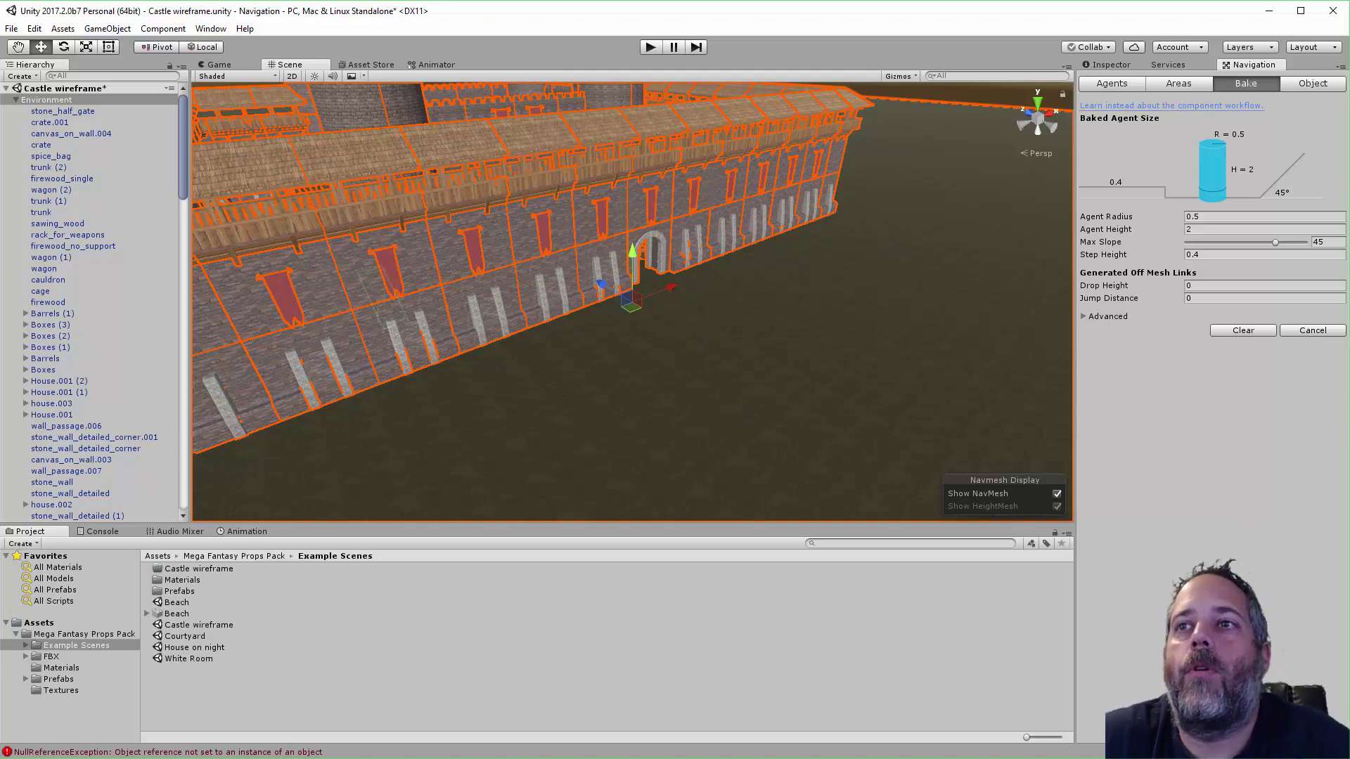
pyautogui.keyDown('alt'); pyautogui.moveTo(868, 386); pyautogui.dragTo(821, 324); pyautogui.keyUp('alt')
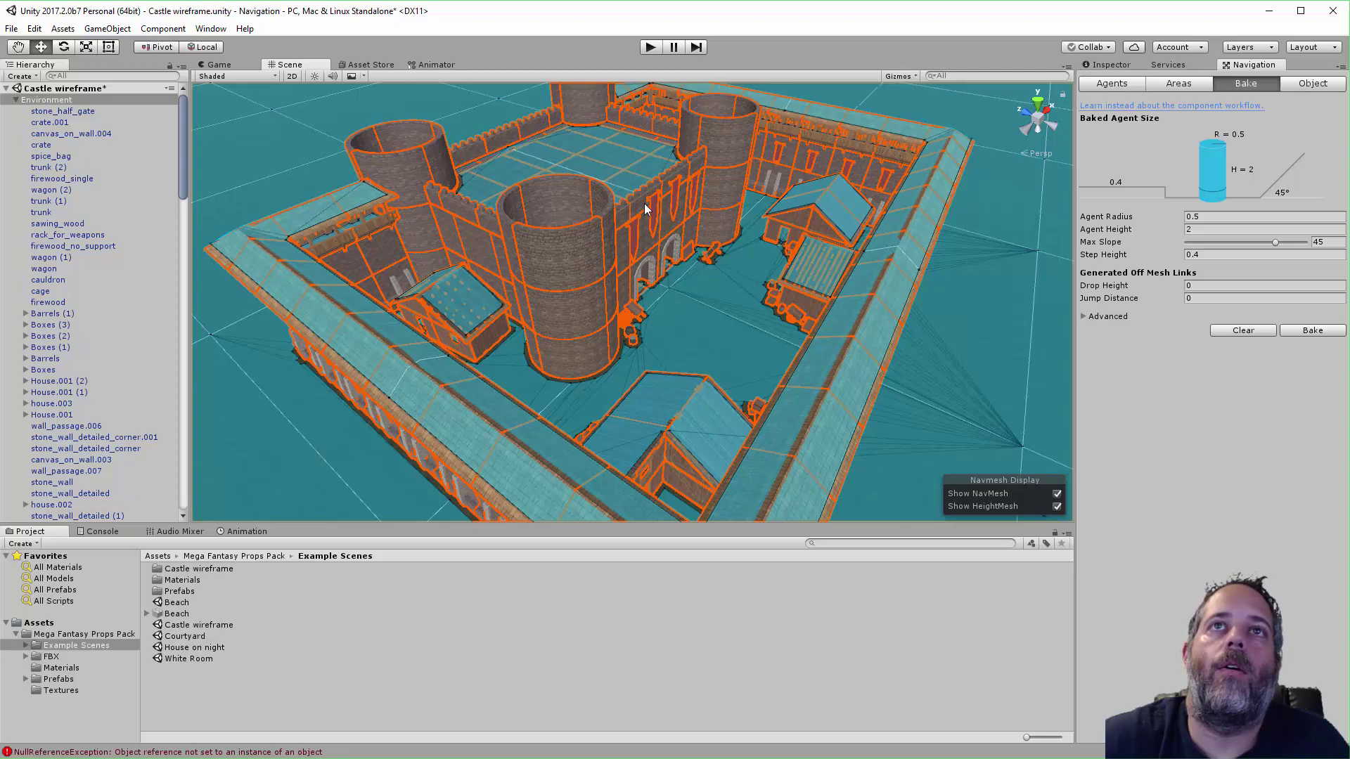
pyautogui.press('w')
pyautogui.moveTo(677, 301); pyautogui.dragTo(703, 320, button='right')
pyautogui.press('s')
pyautogui.press('d')
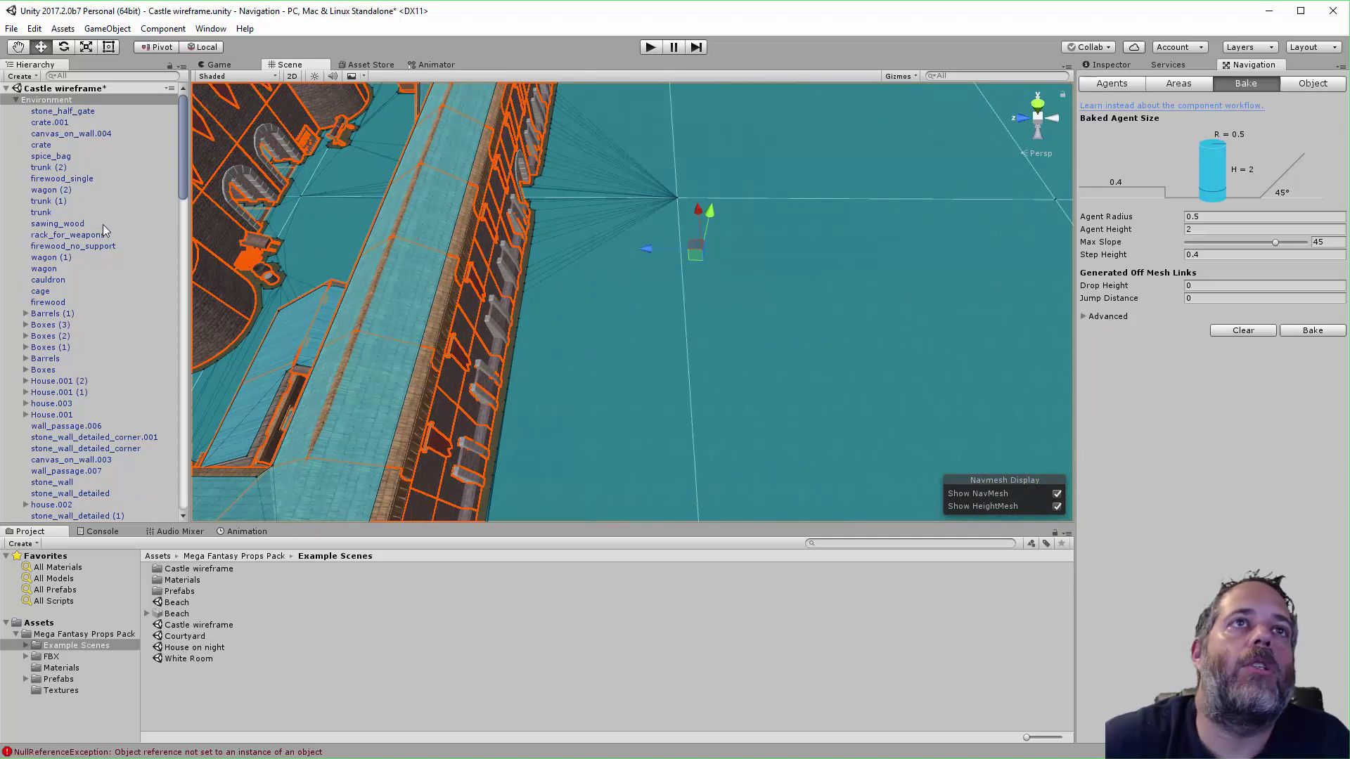
# Open the object navigation settings and select every object in the scene except the ground Plane and the Directional Light
pyautogui.click(681, 336)
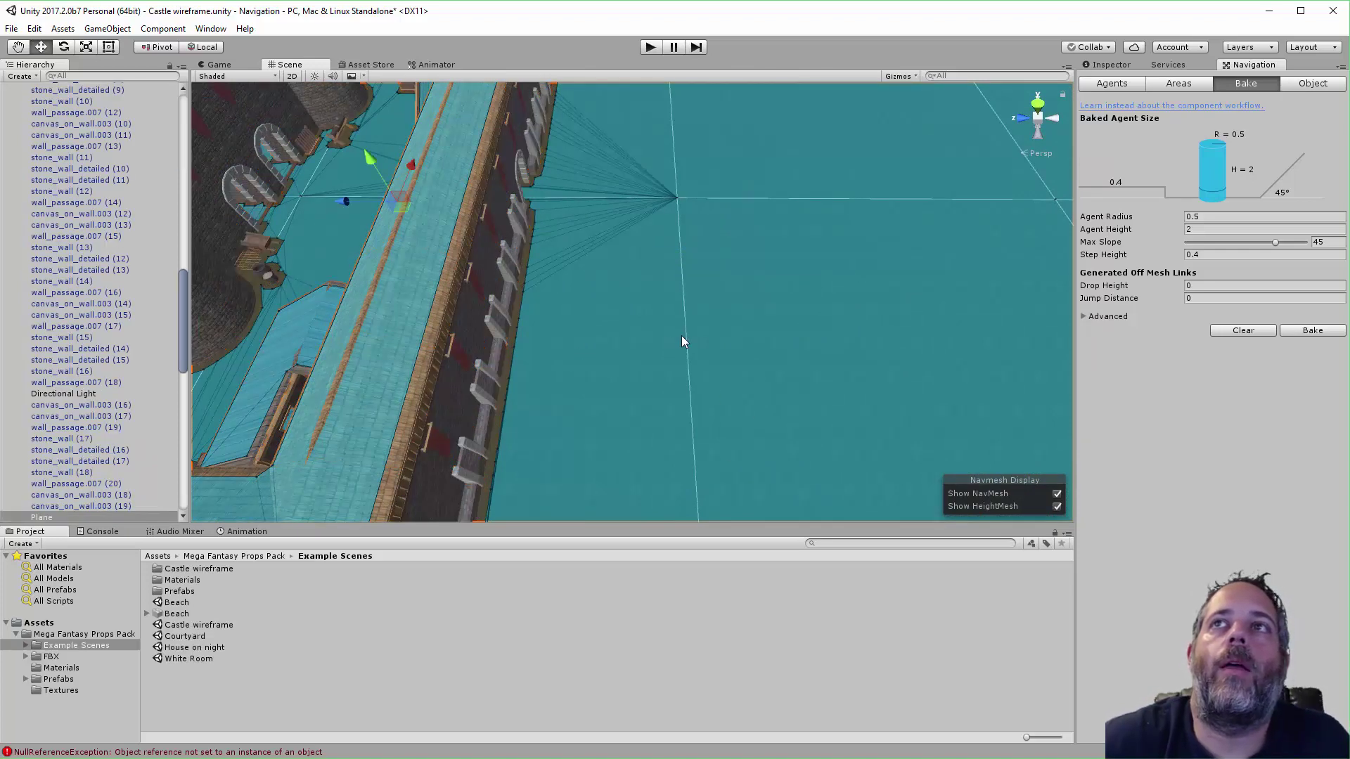
pyautogui.click(1301, 83)
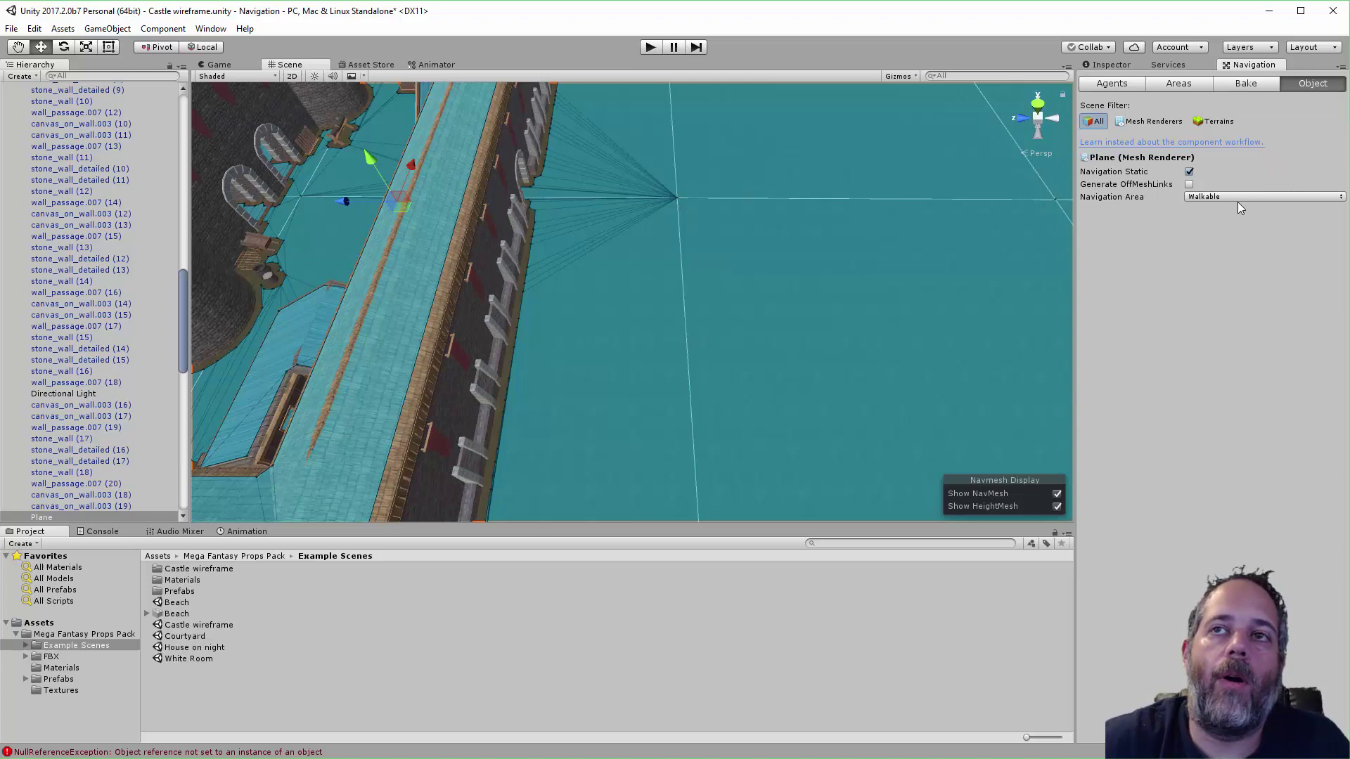
pyautogui.click(99, 505)
pyautogui.scroll(6, 99, 503)
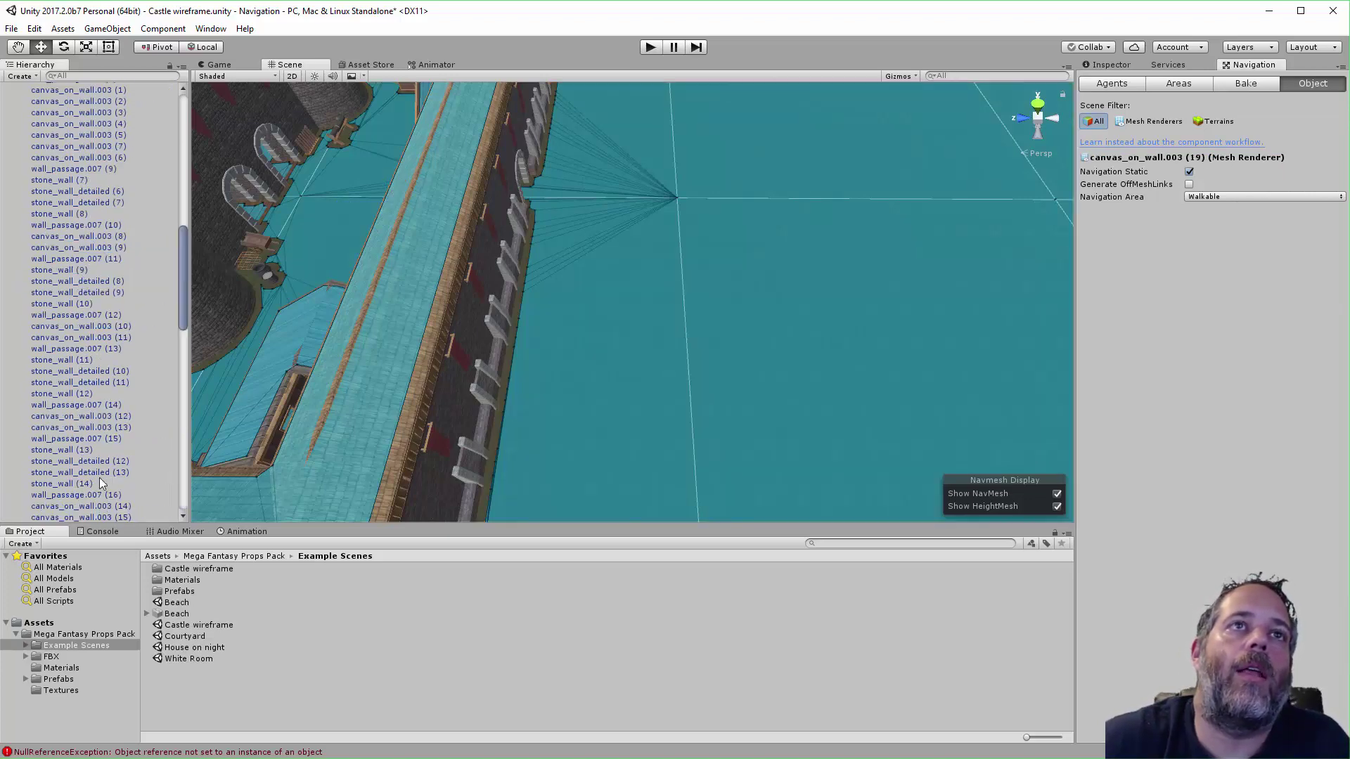
pyautogui.hotkey('ctrl', 'a')
pyautogui.scroll(10, 121, 422)
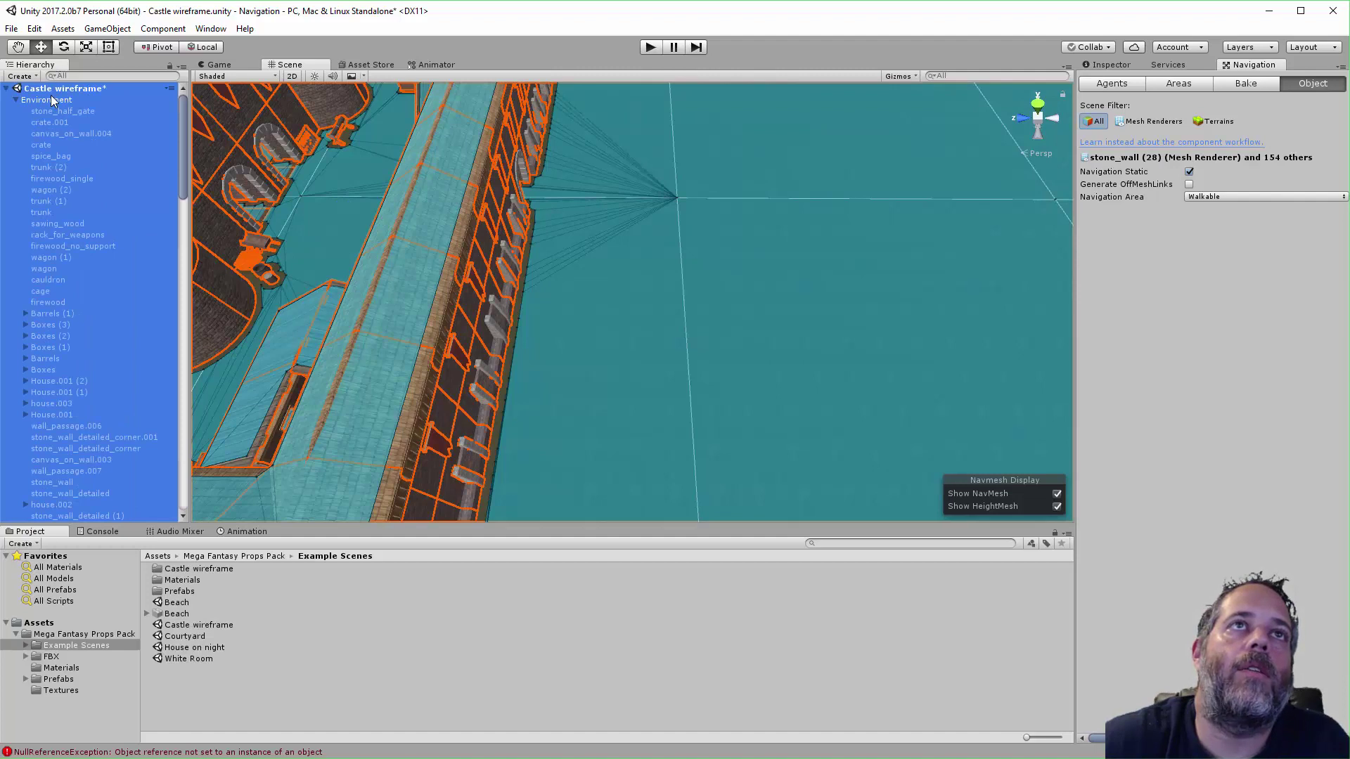
pyautogui.scroll(-12, 87, 192)
pyautogui.scroll(-20, 87, 196)
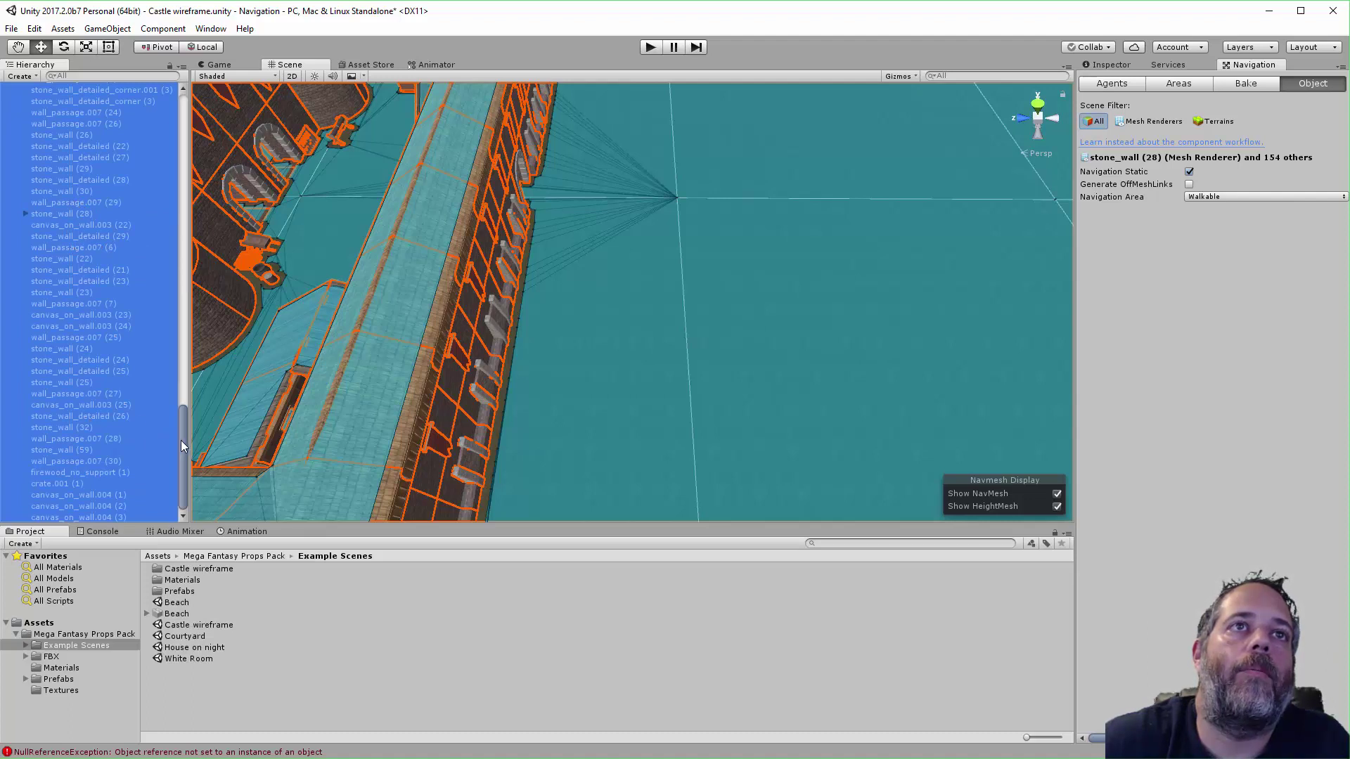
pyautogui.scroll(12, 90, 322)
pyautogui.keyDown('ctrl'); pyautogui.click(55, 301); pyautogui.keyUp('ctrl')
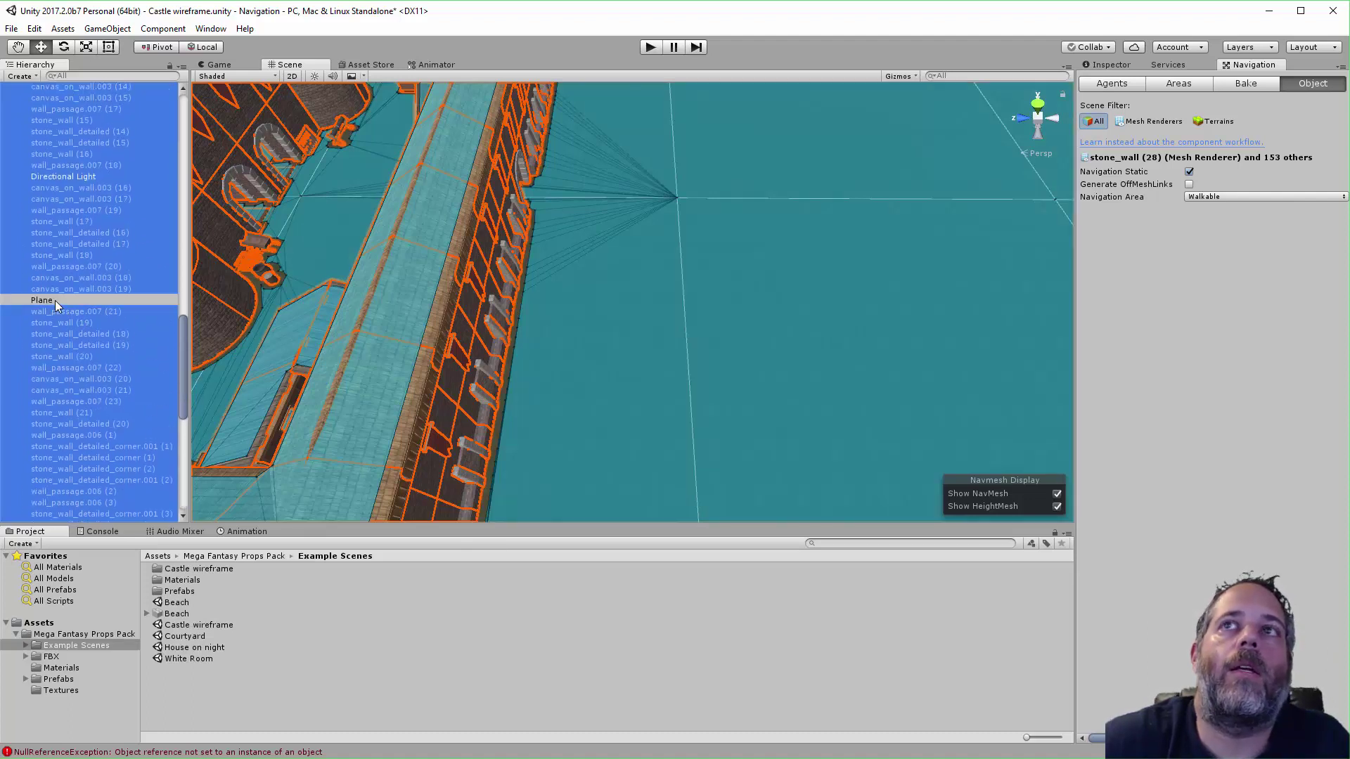
pyautogui.keyDown('ctrl'); pyautogui.click(87, 177); pyautogui.keyUp('ctrl')
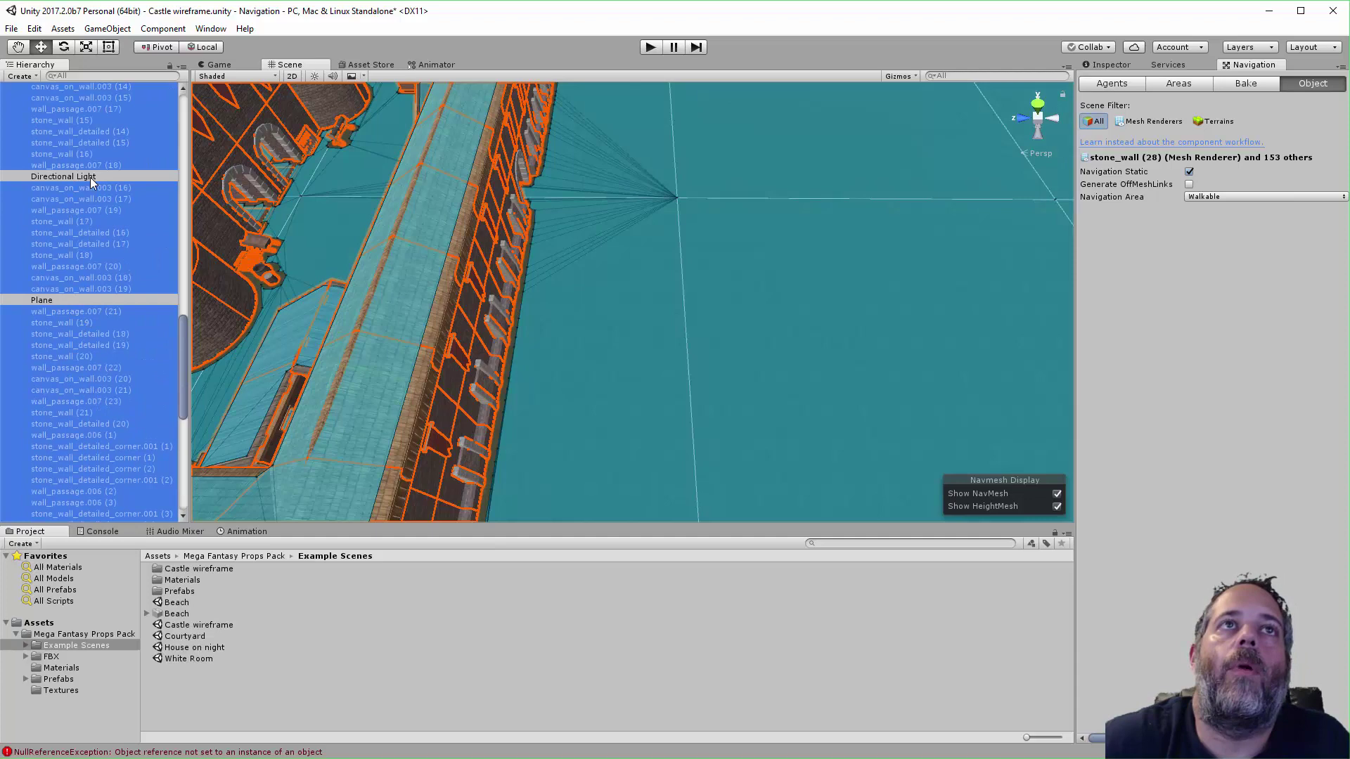
# Set the Navigation Area of the selected objects and all their children to Not Walkable
pyautogui.click(1230, 197)
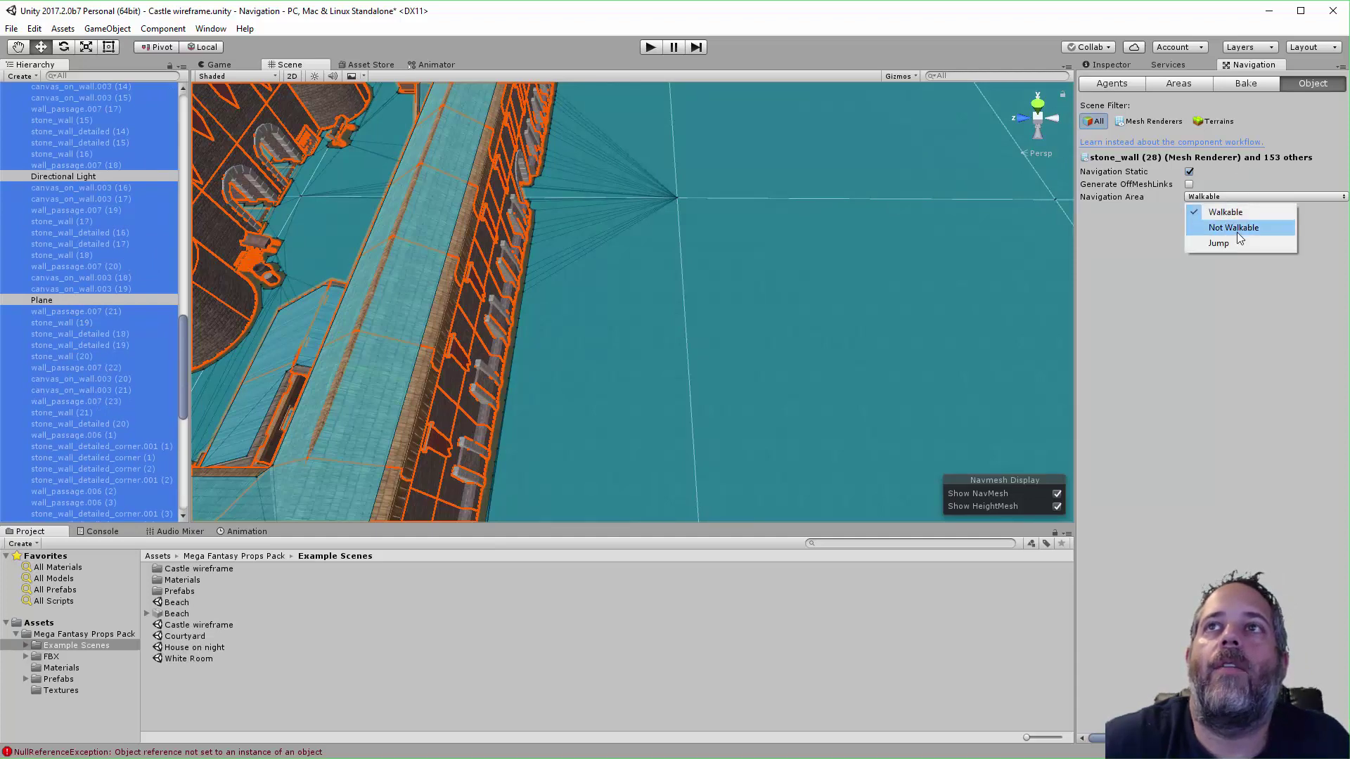
pyautogui.click(1236, 229)
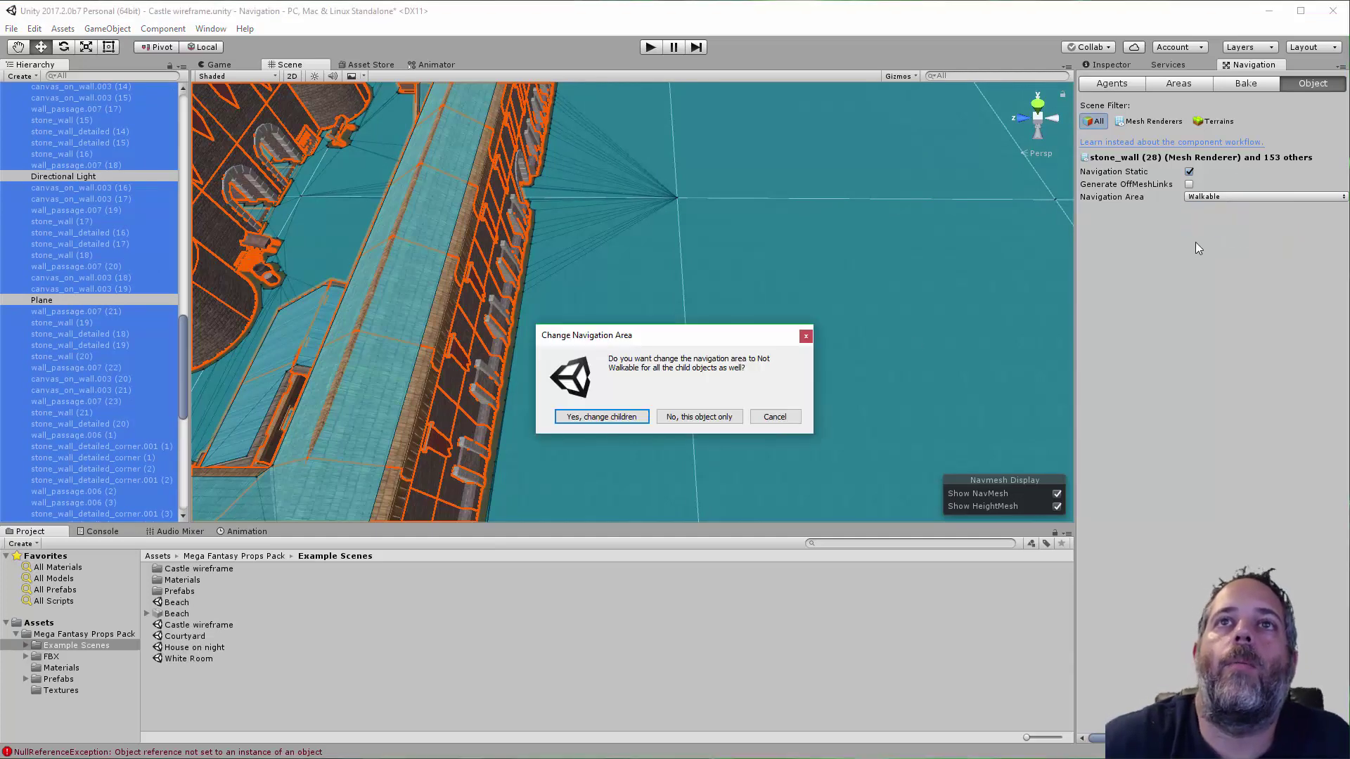
pyautogui.click(628, 421)
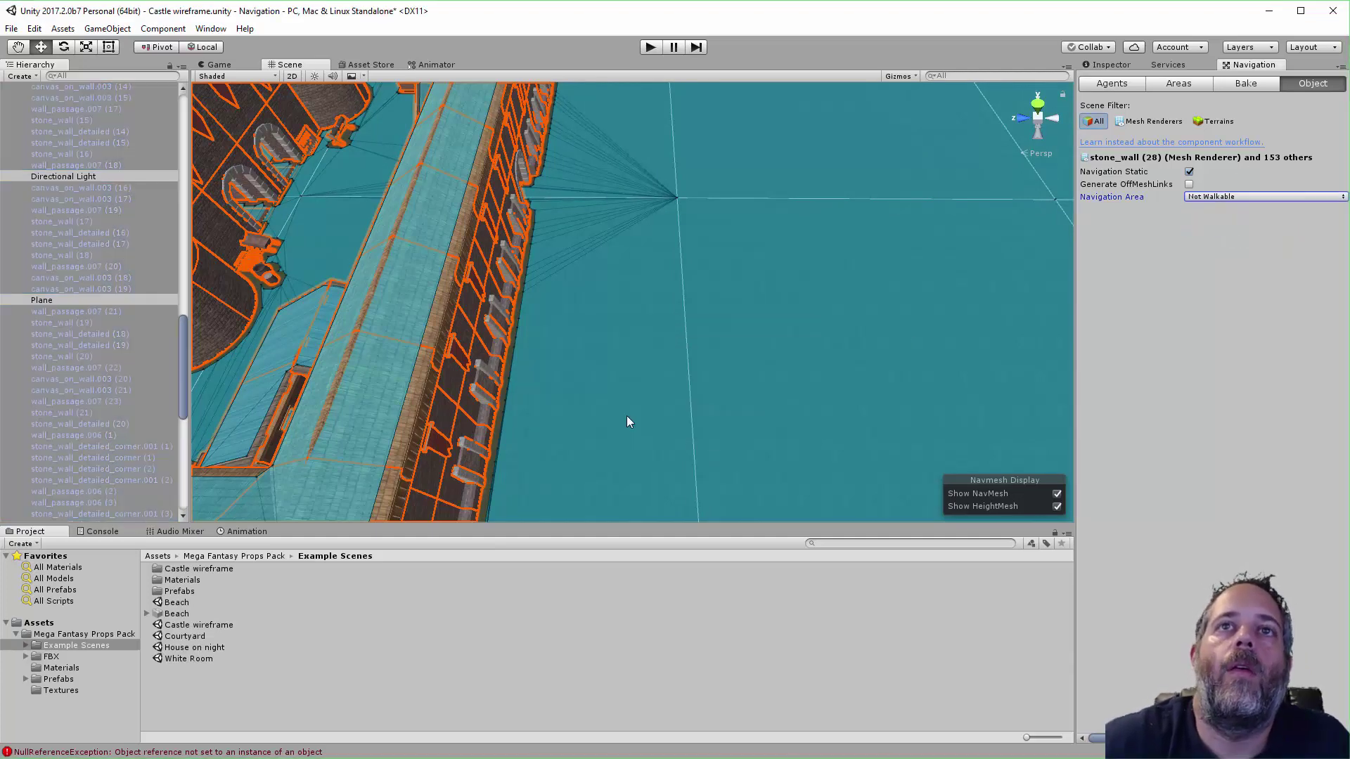
# Rebake the navigation mesh and inspect its coverage over the roofs, along the walls and around the castle gate
pyautogui.click(1255, 83)
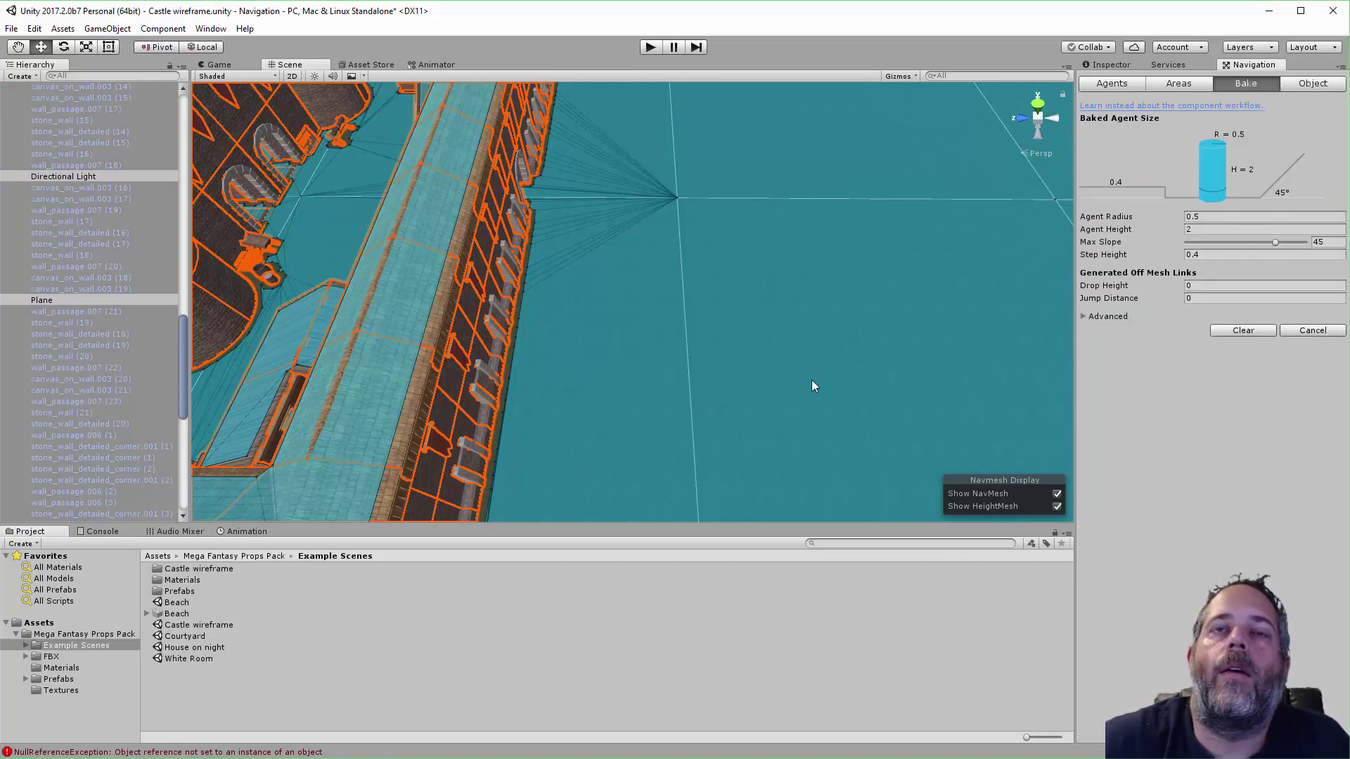
pyautogui.keyDown('alt'); pyautogui.moveTo(811, 381); pyautogui.dragTo(747, 276); pyautogui.keyUp('alt')
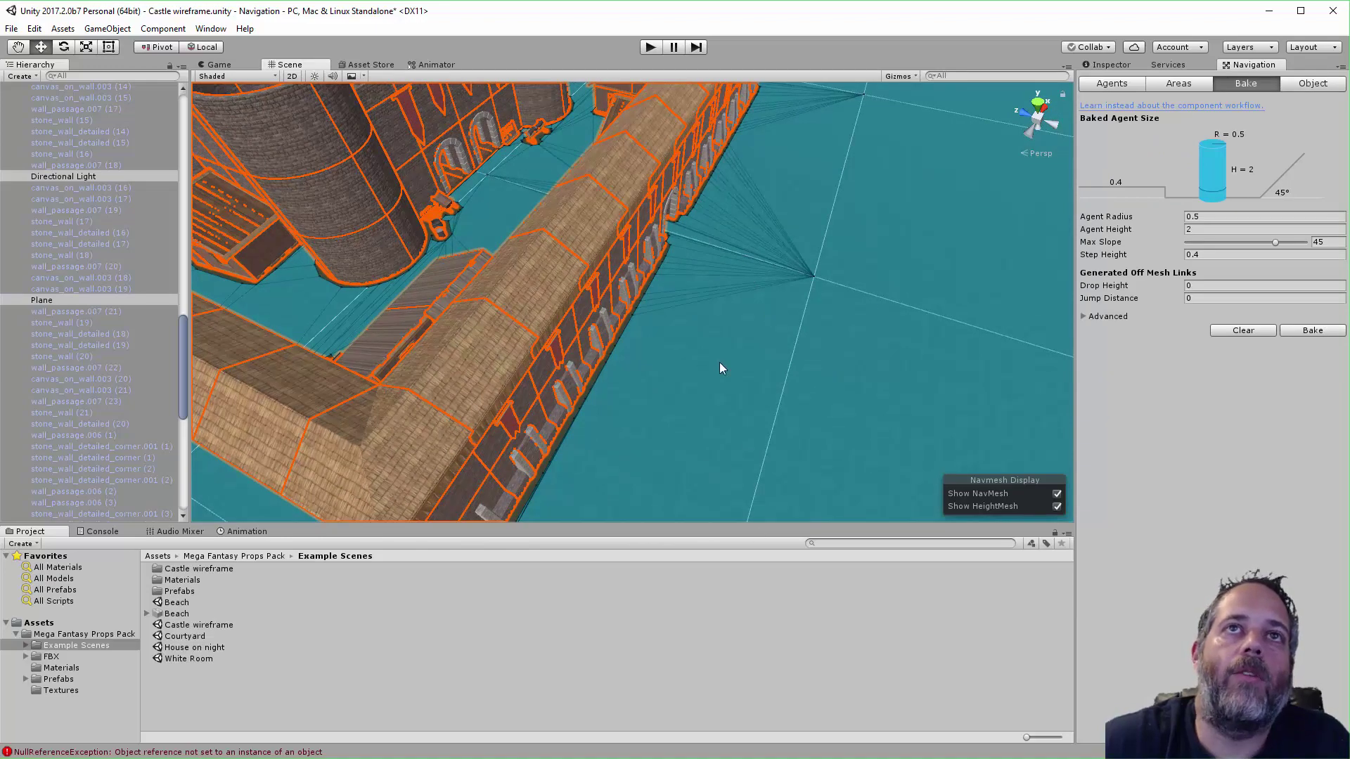
pyautogui.moveTo(581, 393)
pyautogui.keyDown('alt'); pyautogui.mouseDown()
pyautogui.moveTo(482, 272)
pyautogui.moveTo(567, 404)
pyautogui.mouseUp(); pyautogui.keyUp('alt')
pyautogui.moveTo(567, 404); pyautogui.dragTo(576, 410, button='right')
pyautogui.press('w')
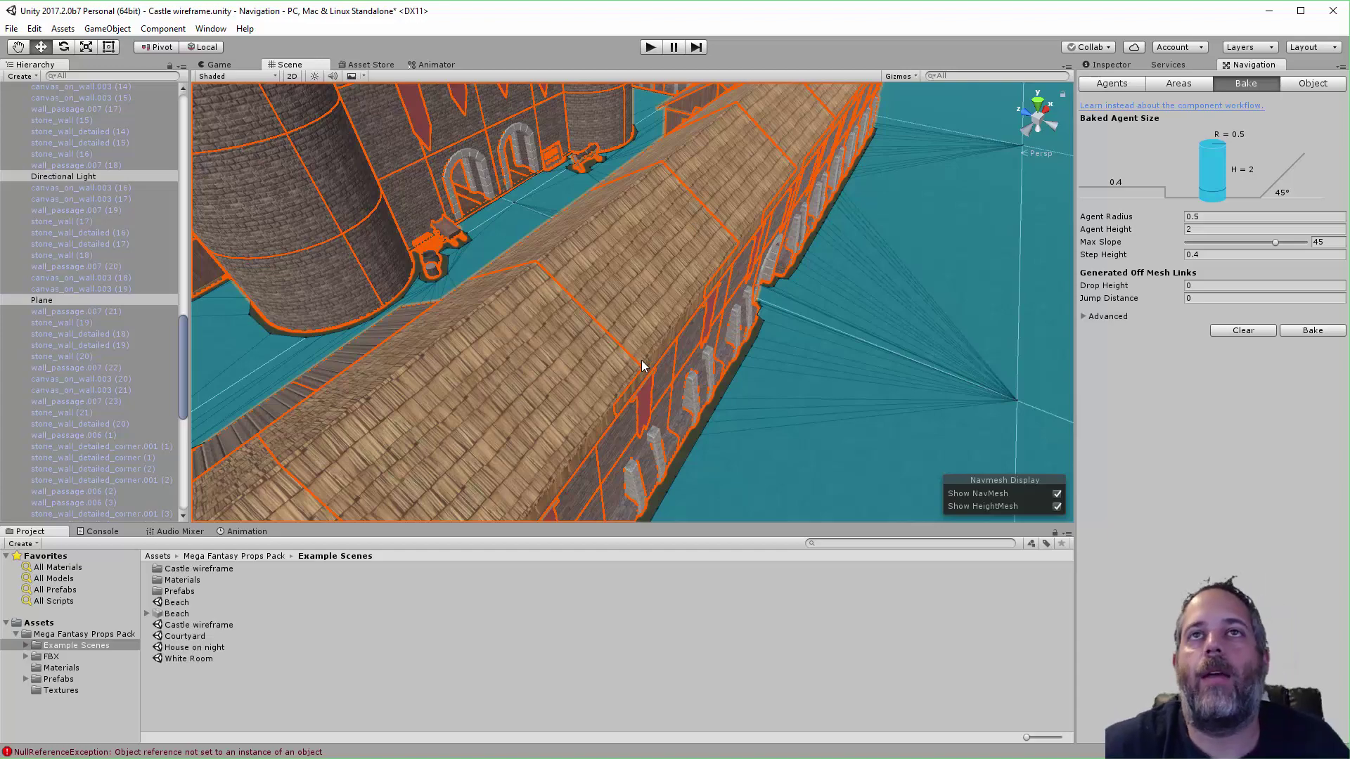
pyautogui.press('w')
pyautogui.press('d')
pyautogui.moveTo(641, 366); pyautogui.dragTo(525, 256, button='right')
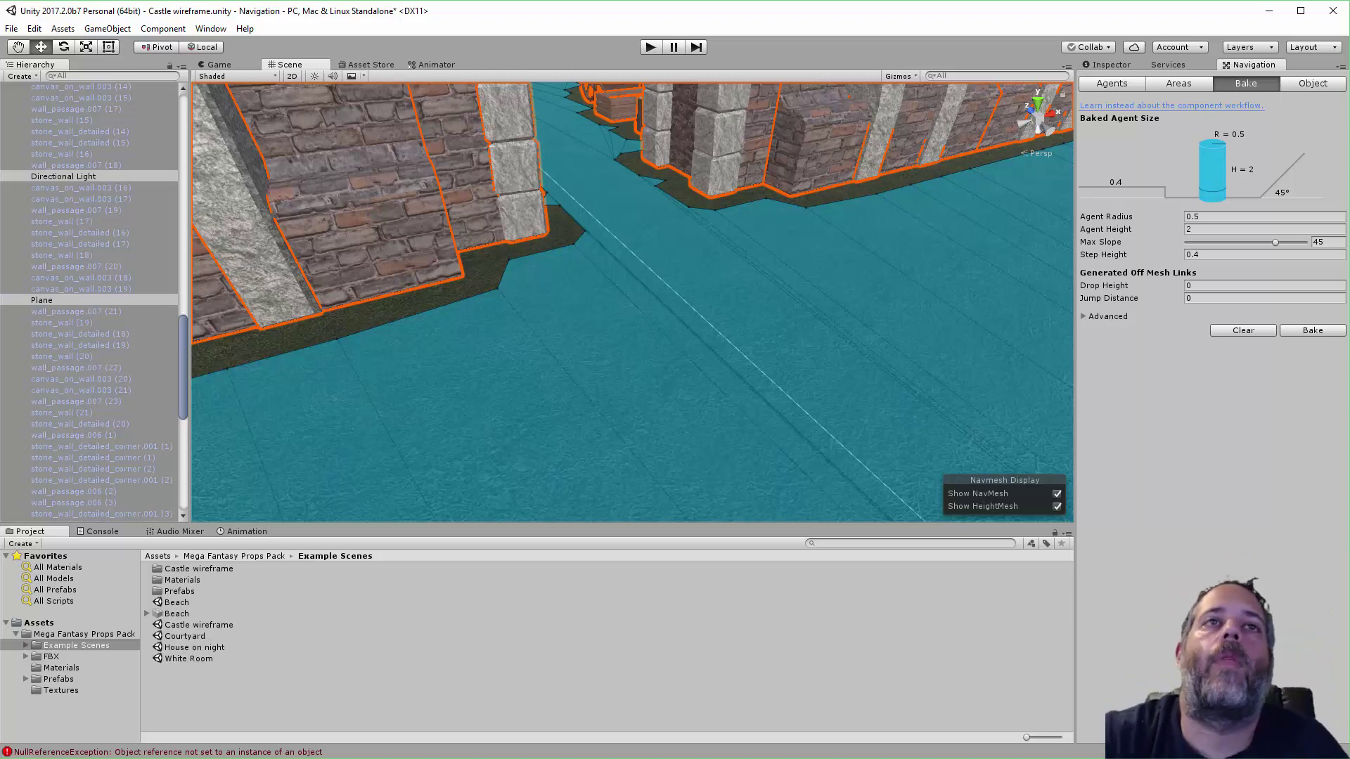
pyautogui.moveTo(398, 410); pyautogui.dragTo(478, 405, button='right')
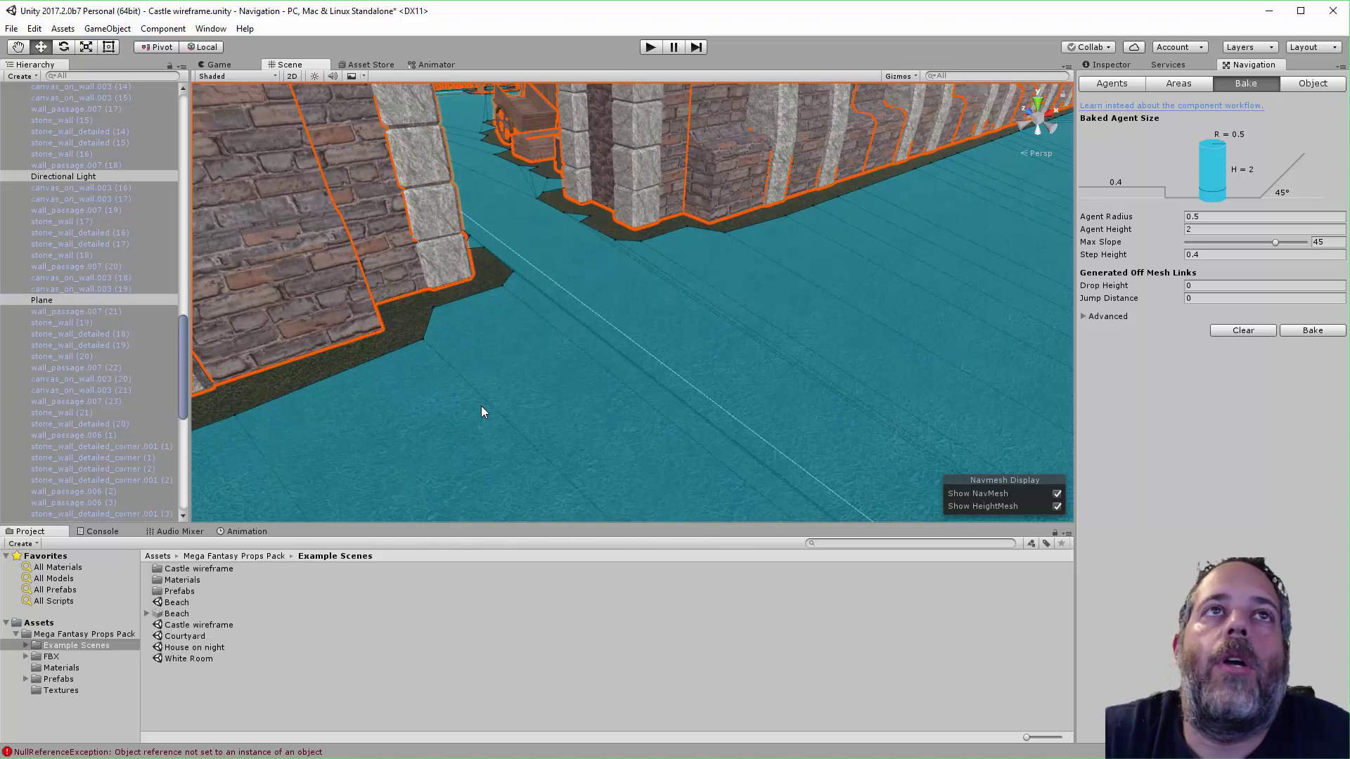
# Collapse the Environment group and create a 3D Capsule outside the castle gate at about X -42.5, Y 1.3, Z 54.6
pyautogui.click(121, 360)
pyautogui.press('Left')
pyautogui.press('Left')
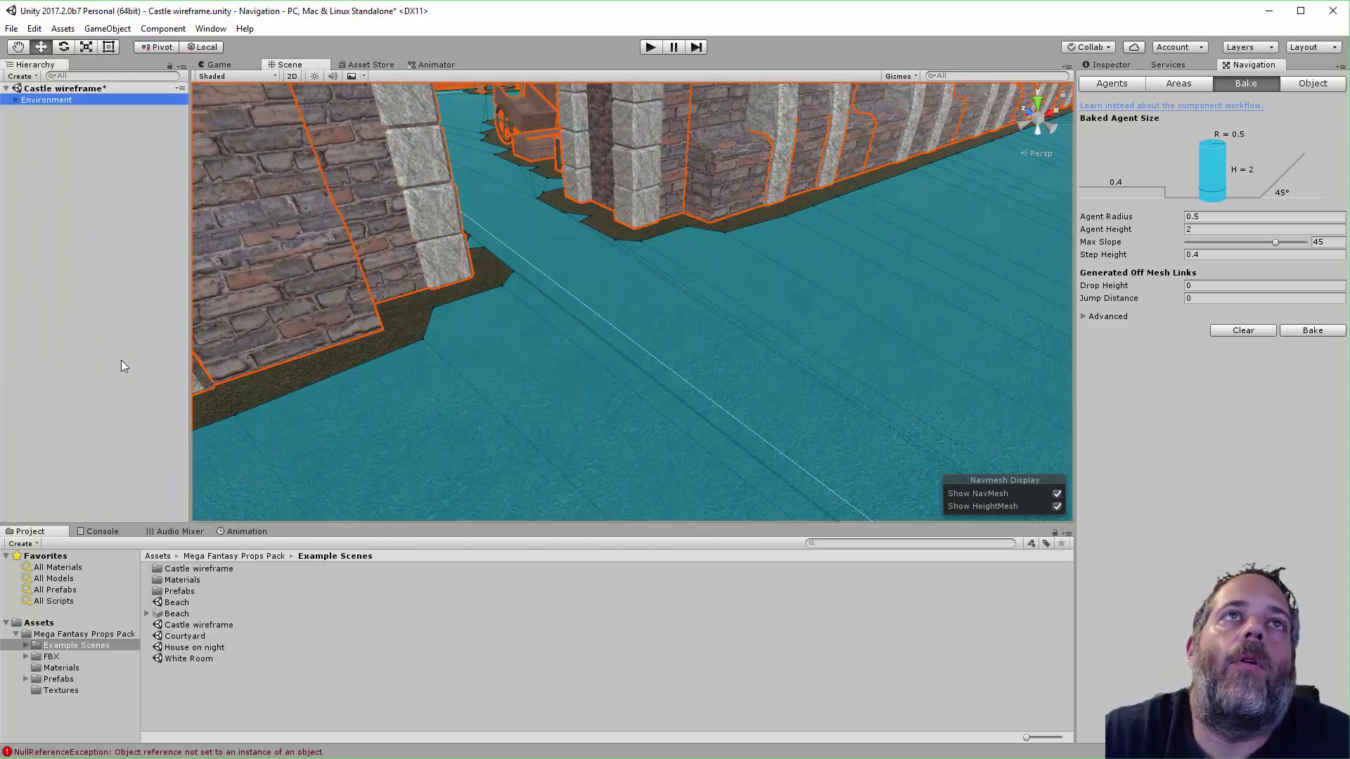
pyautogui.click(104, 29)
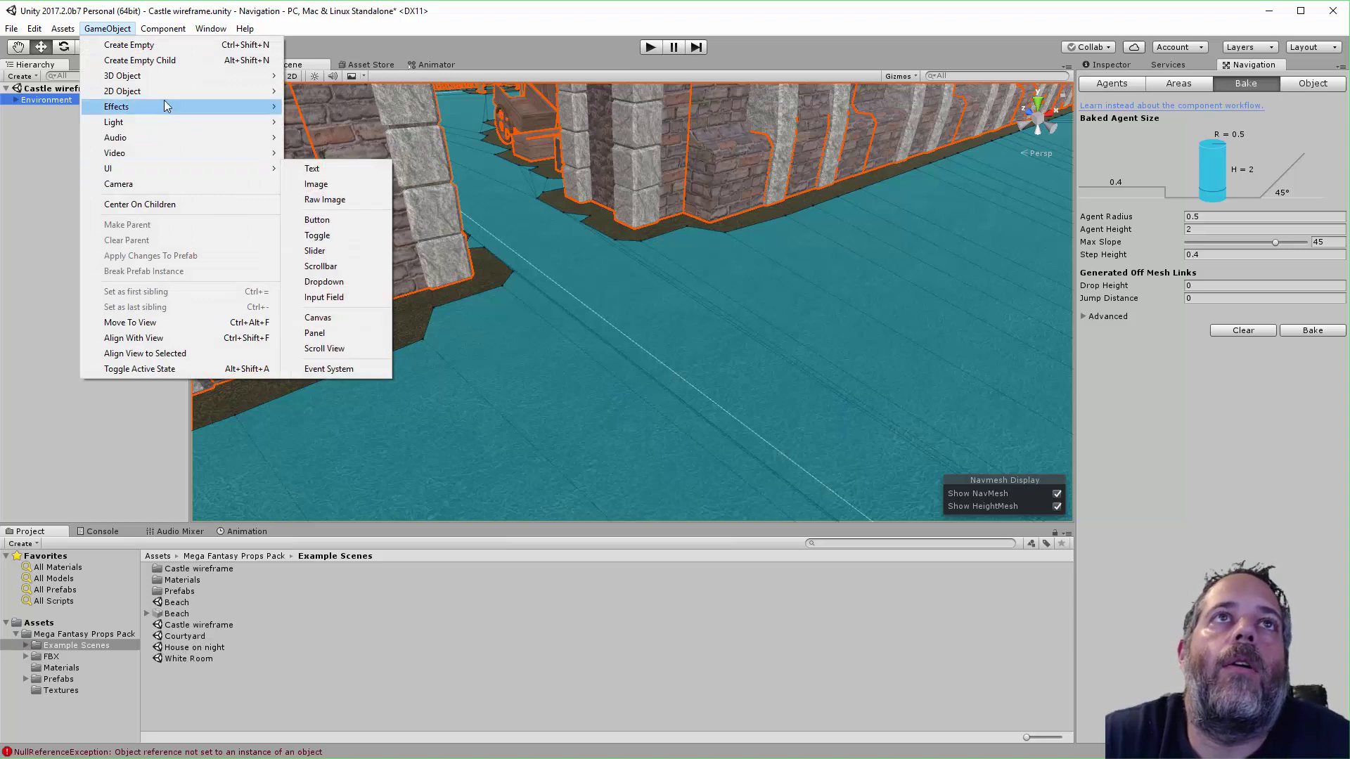
pyautogui.moveTo(166, 81)
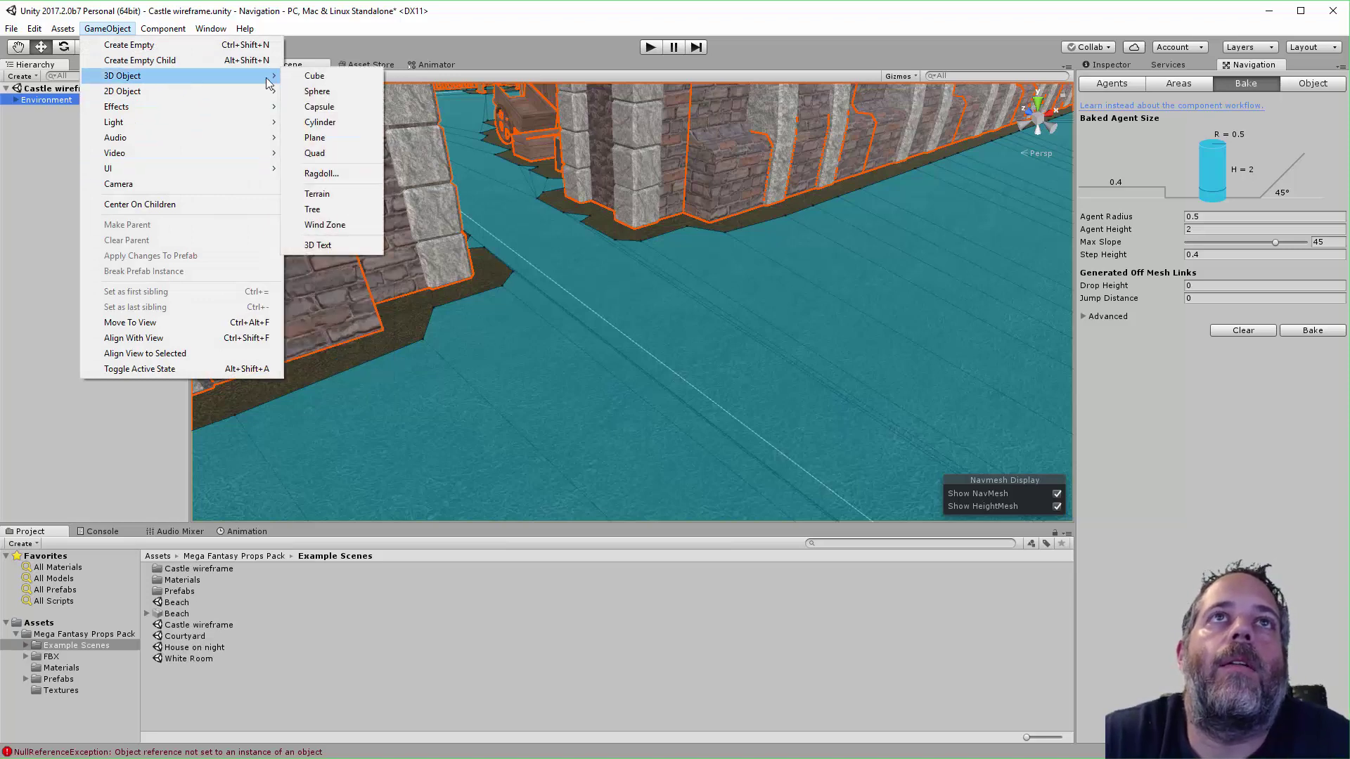
pyautogui.click(318, 107)
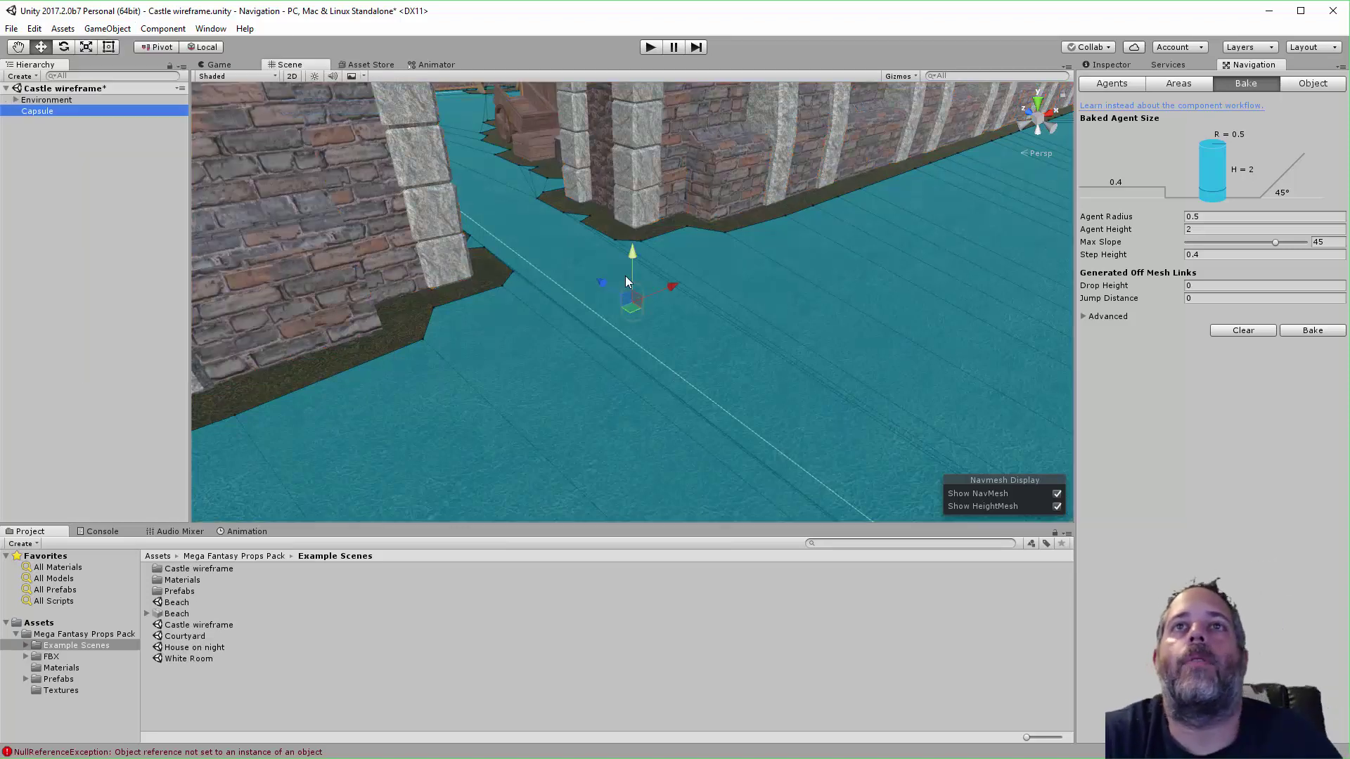
pyautogui.moveTo(635, 227); pyautogui.dragTo(637, 114)
pyautogui.moveTo(635, 180); pyautogui.dragTo(851, 353)
# Add a Nav Mesh Agent component and the NavMeshClickController script to the Capsule
pyautogui.click(1110, 64)
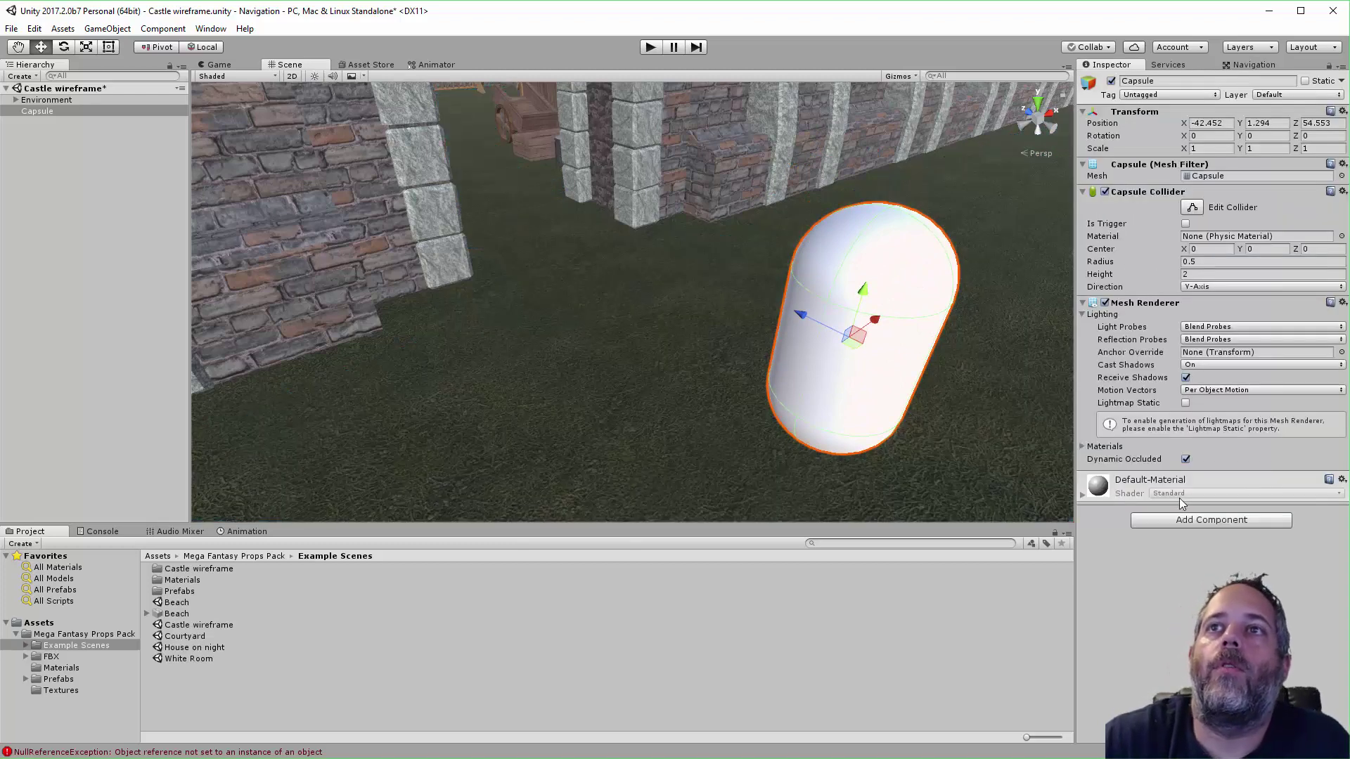
pyautogui.click(1176, 521)
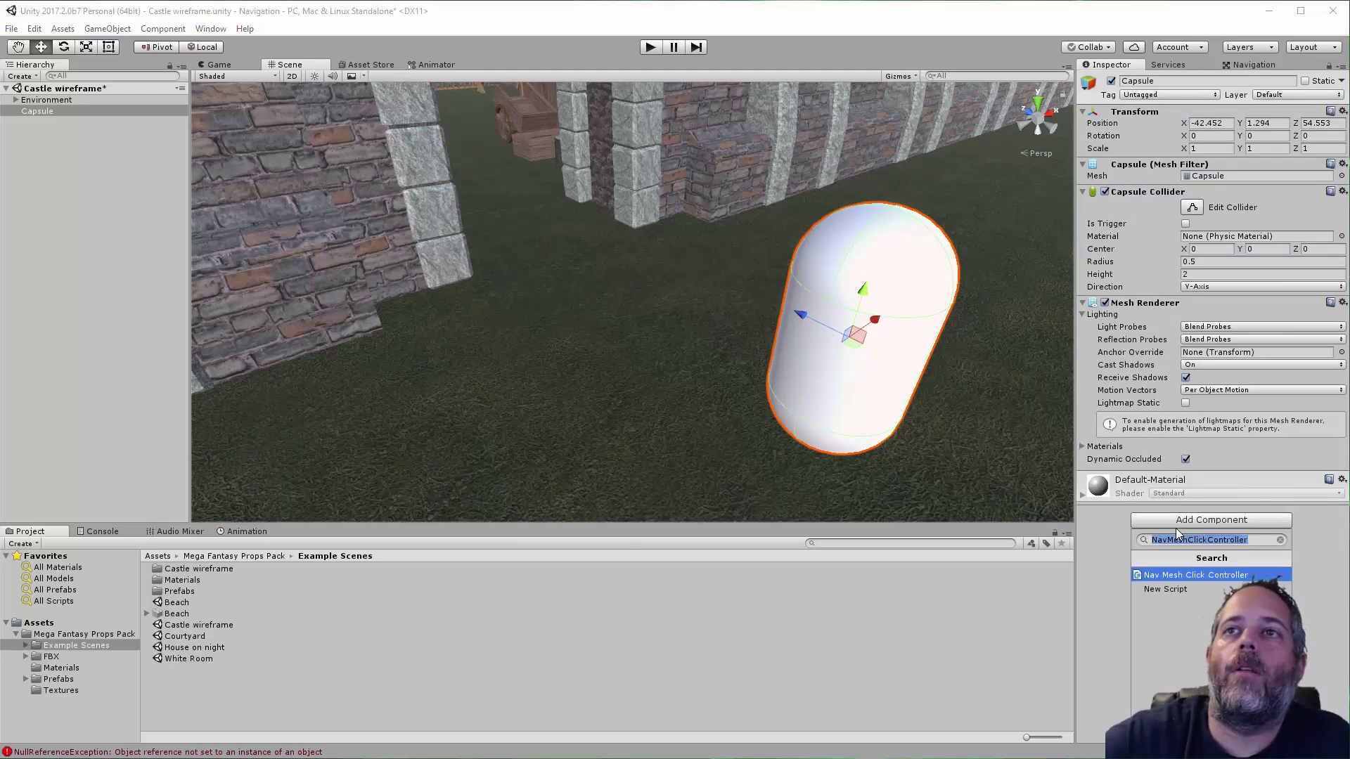
pyautogui.write('navmesh')
pyautogui.press('Return')
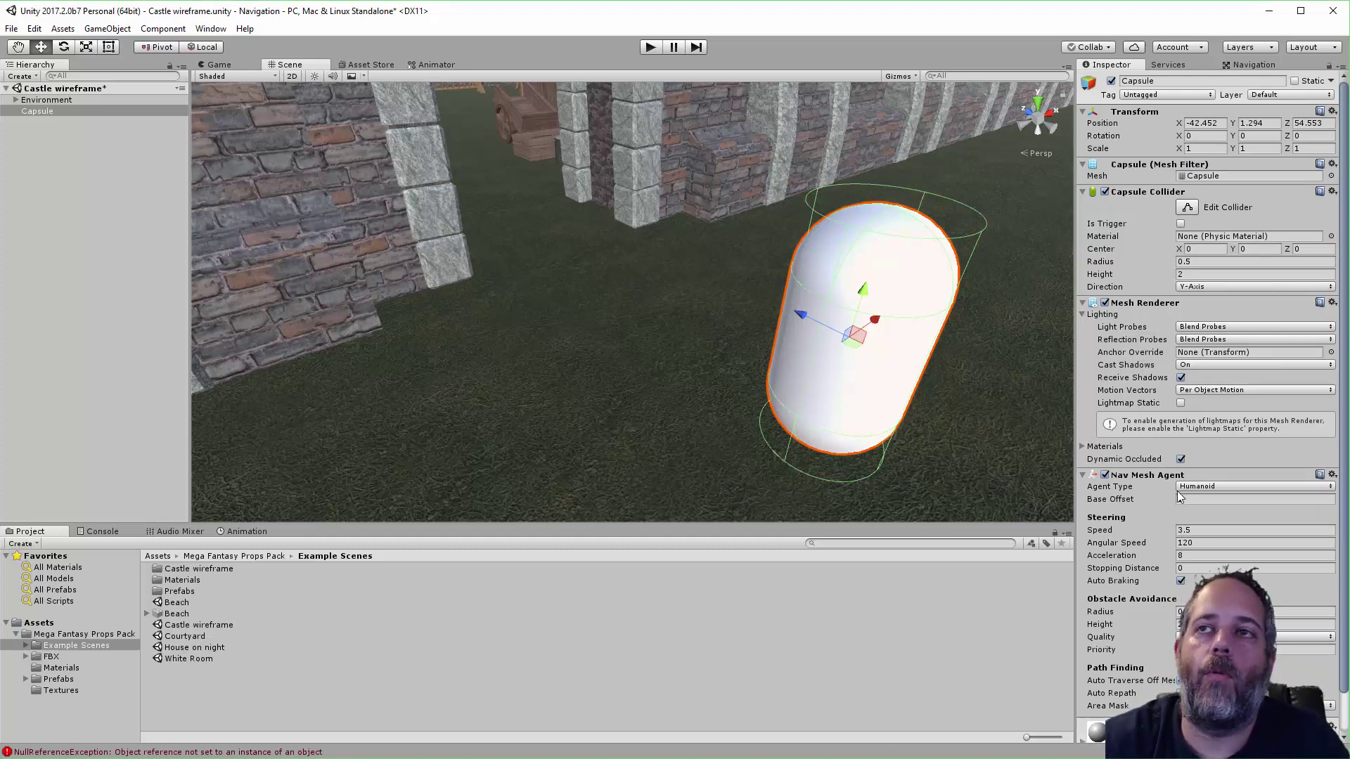
pyautogui.scroll(-2, 1242, 509)
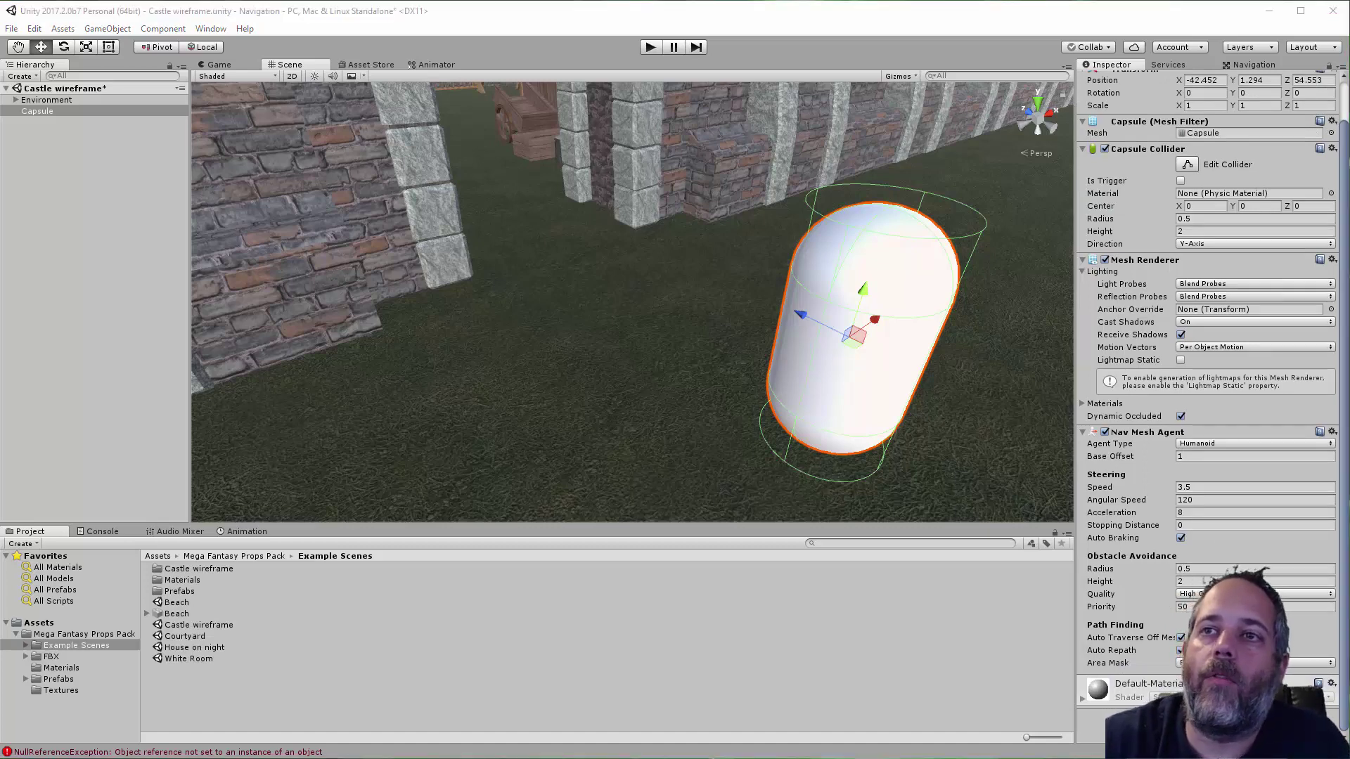
pyautogui.press('Return')
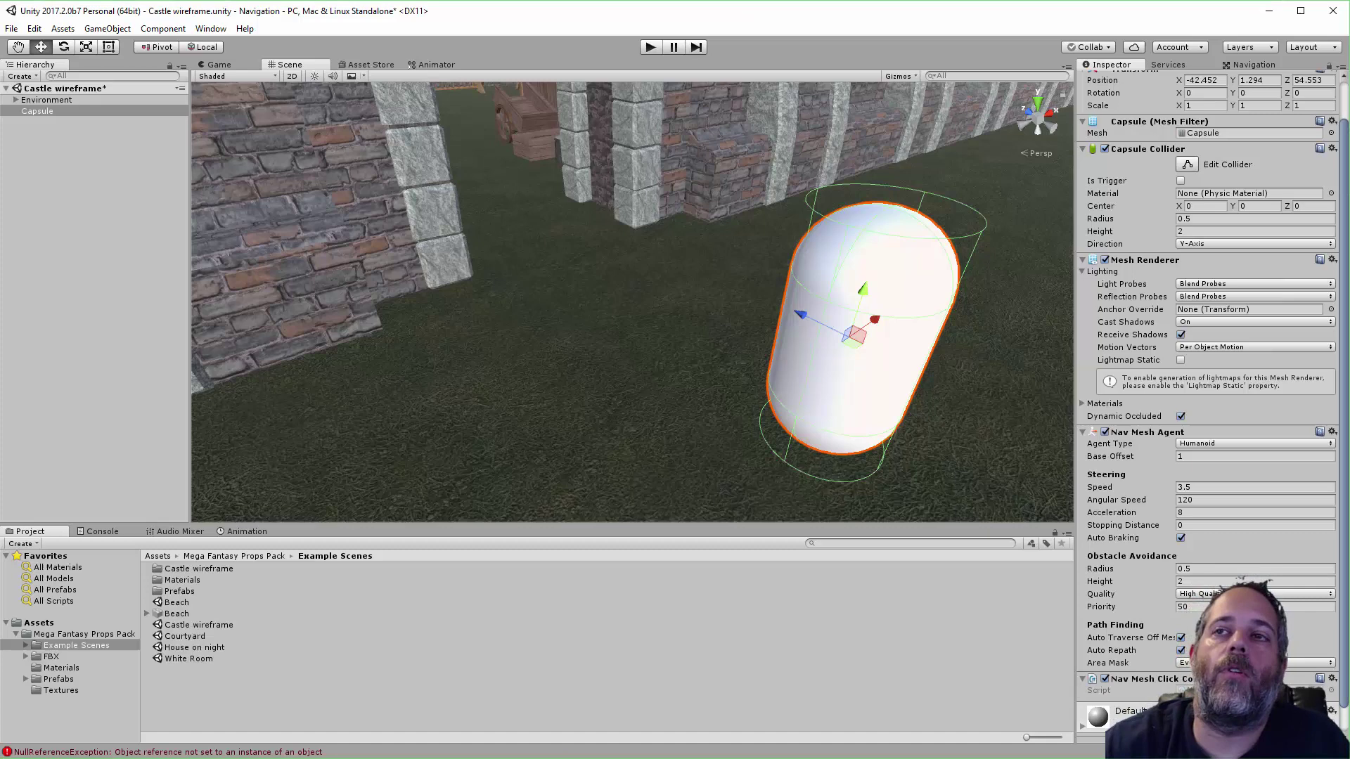
# Open the NavMeshClickController script in Visual Studio, review how its Update method sets the agent's destination from a raycast, and return to Unity
pyautogui.scroll(-1, 1213, 386)
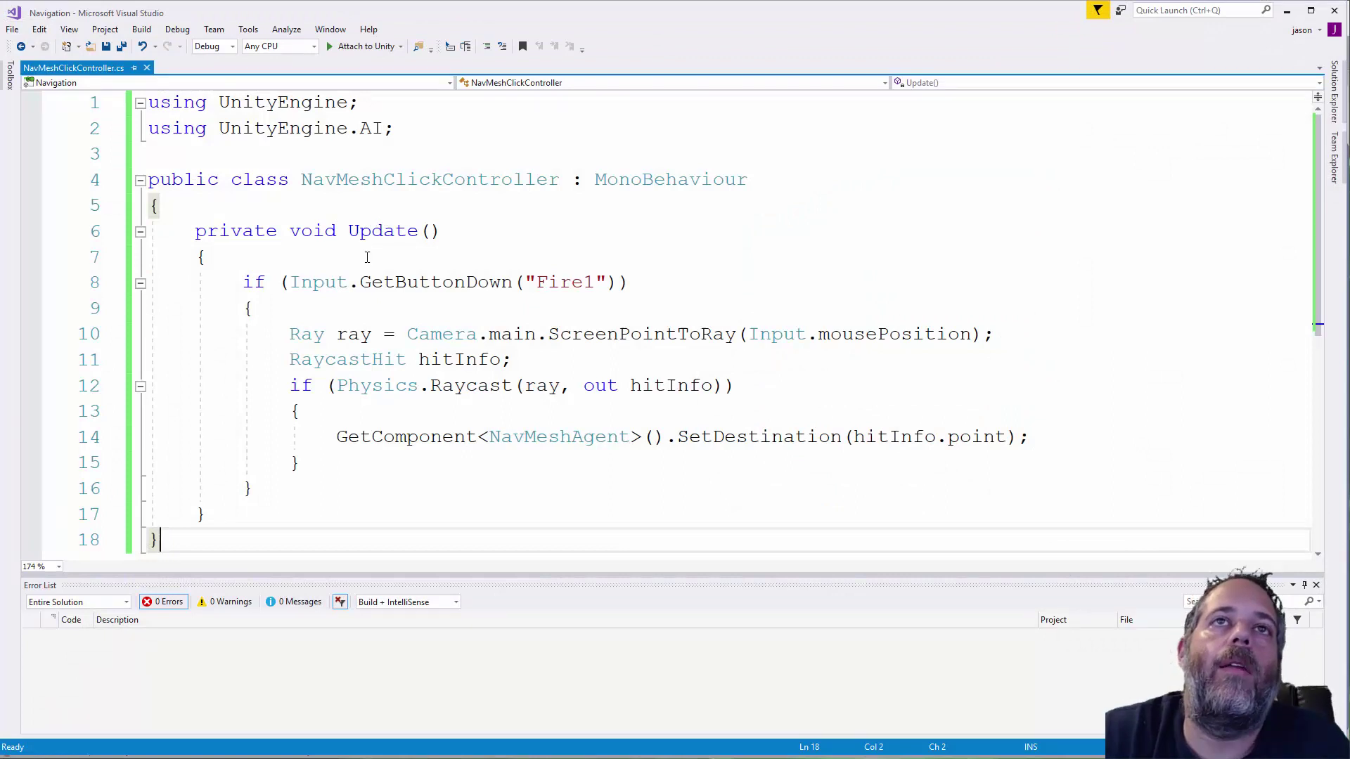
pyautogui.moveTo(506, 283)
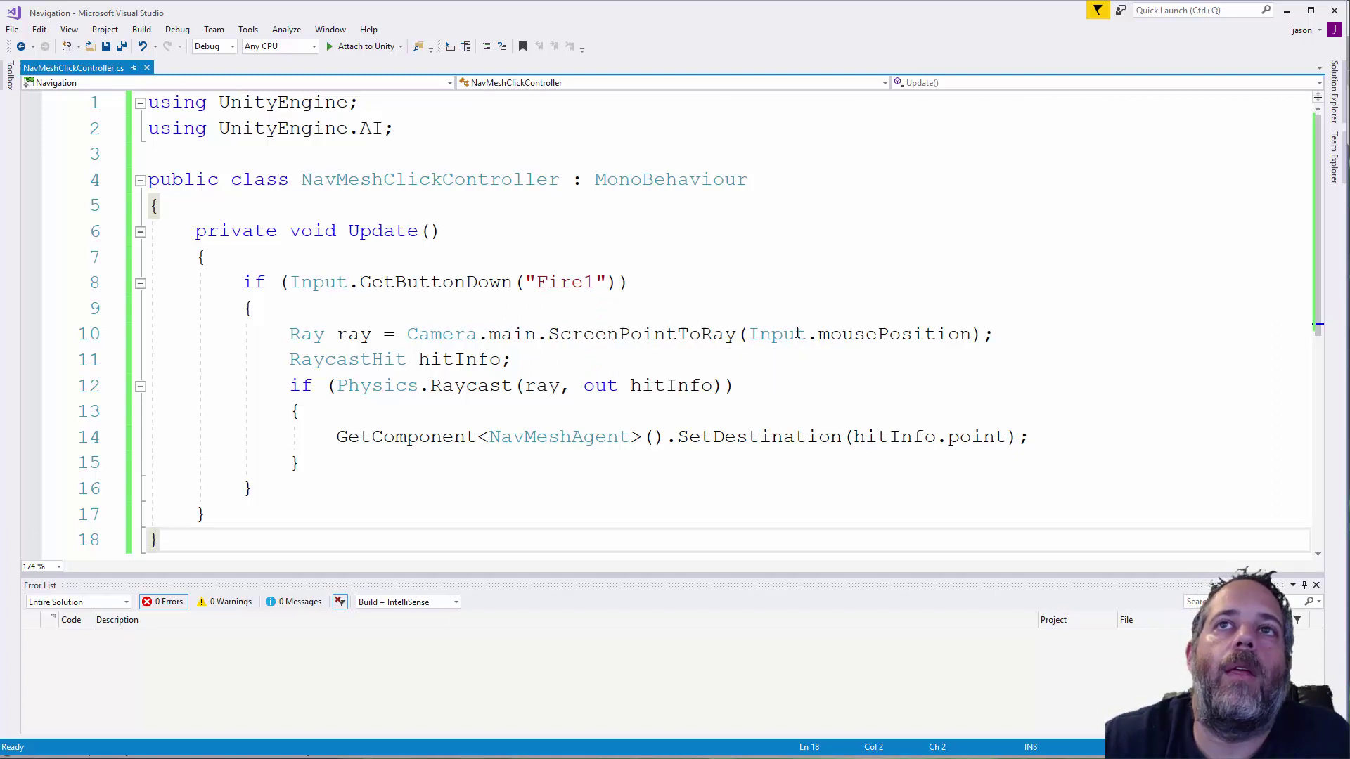
pyautogui.moveTo(644, 328)
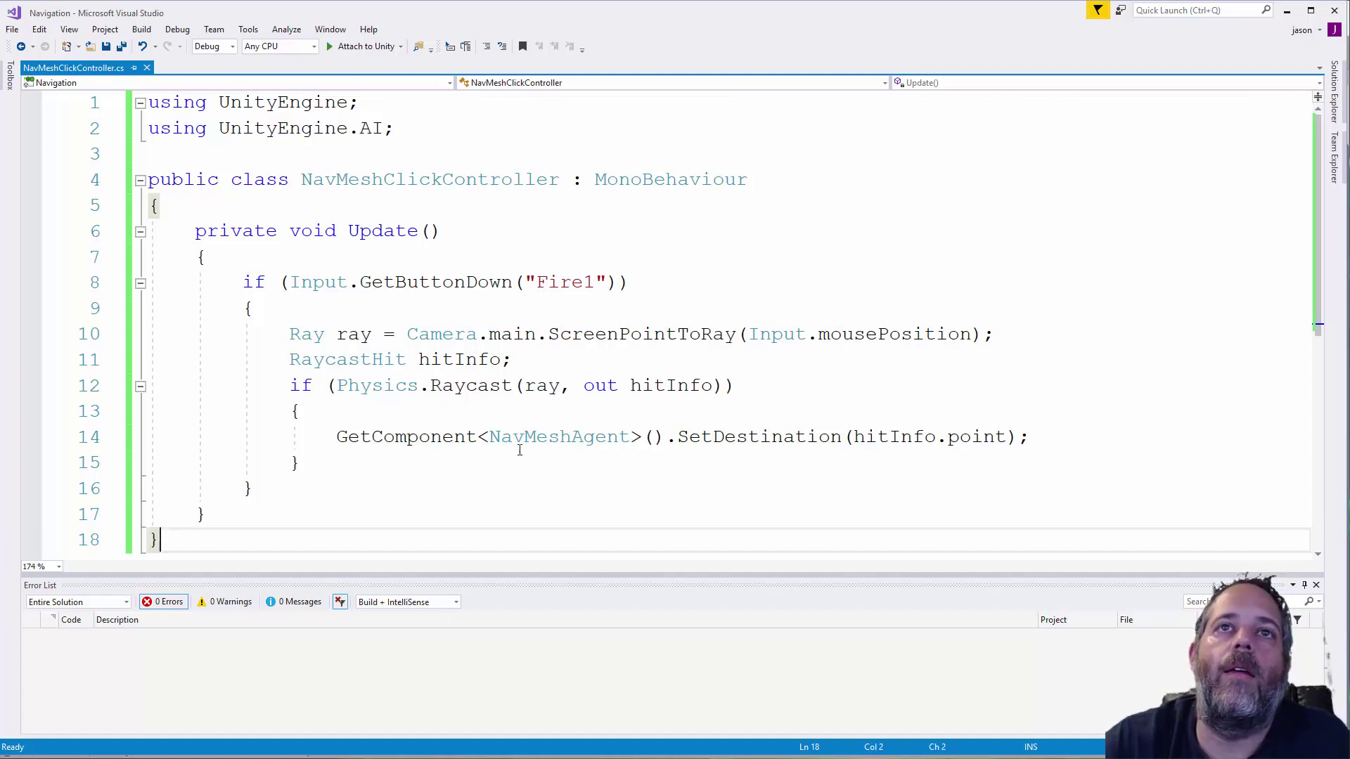
pyautogui.click(584, 436)
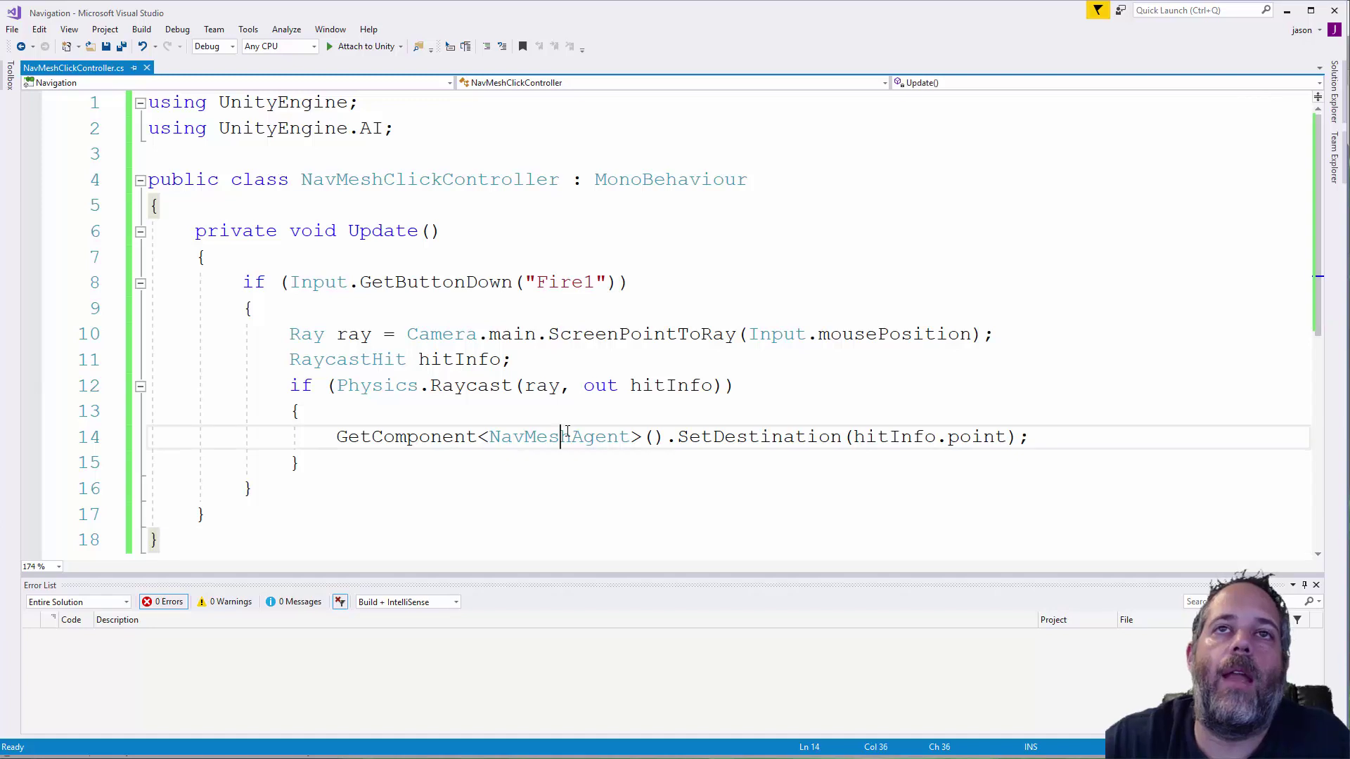
pyautogui.click(676, 433)
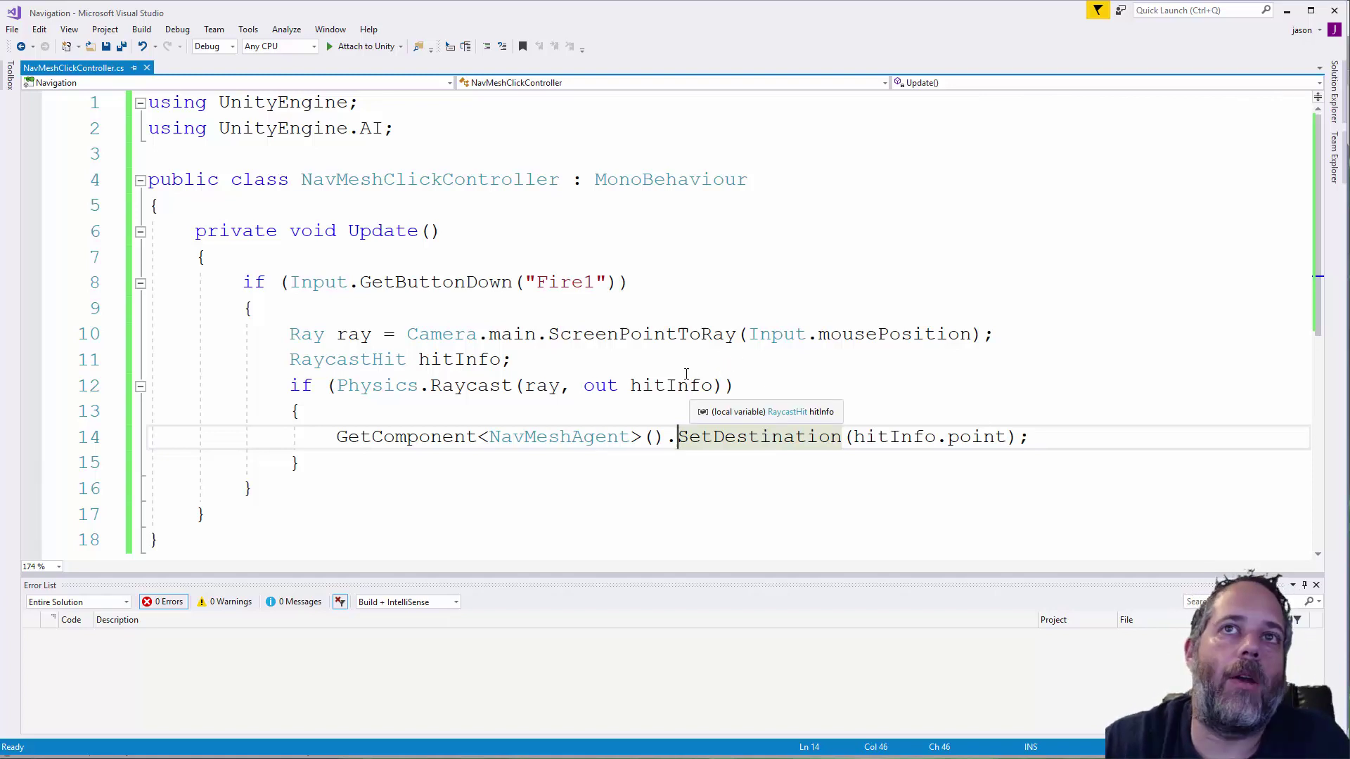
pyautogui.click(1287, 10)
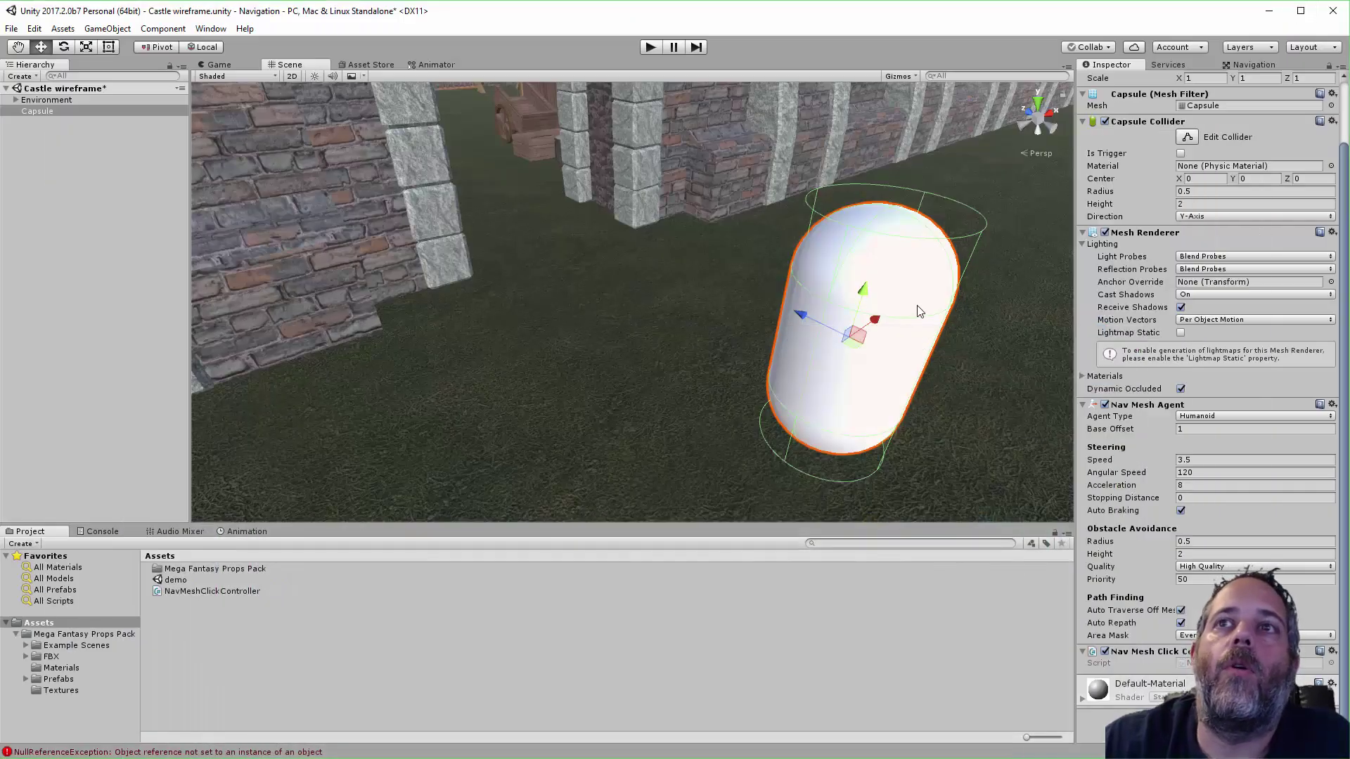
# Run the scene briefly in play mode to test it and stop it again
pyautogui.click(650, 47)
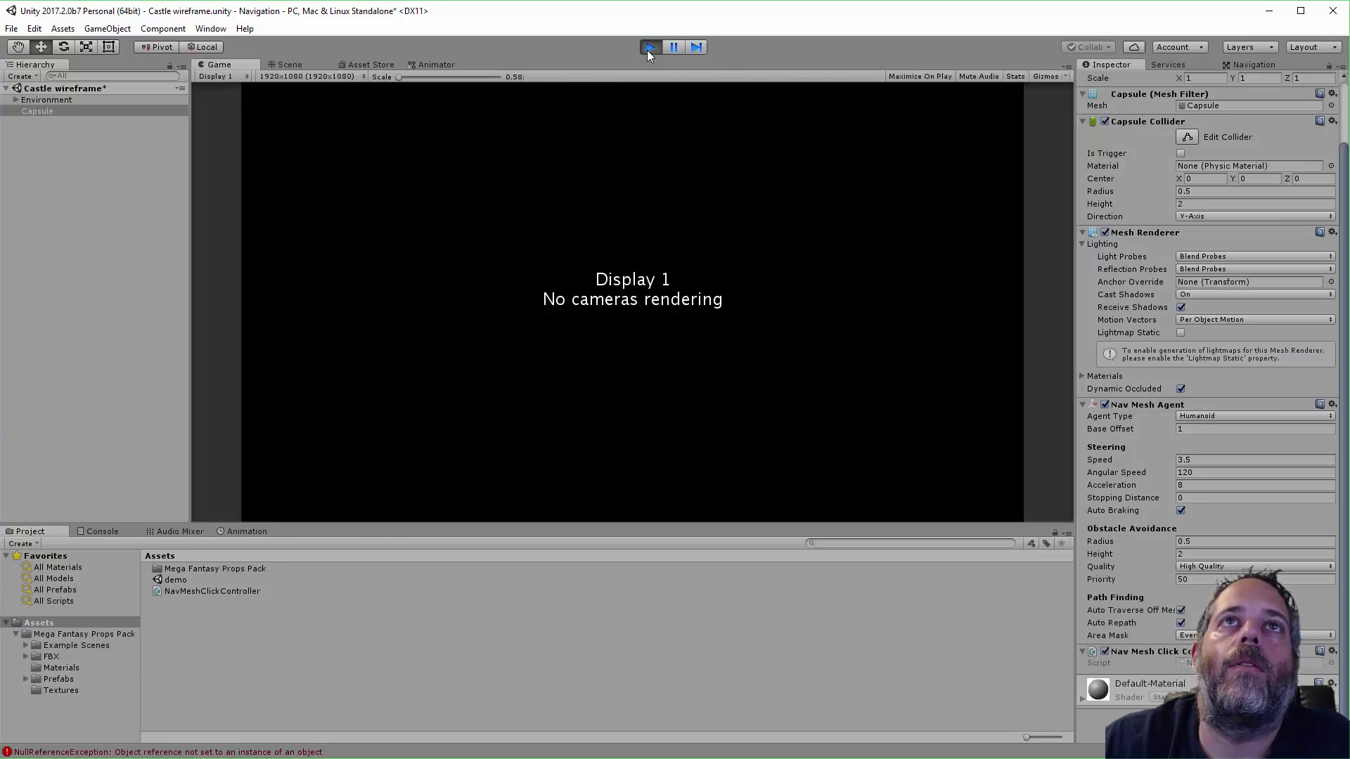
pyautogui.click(650, 47)
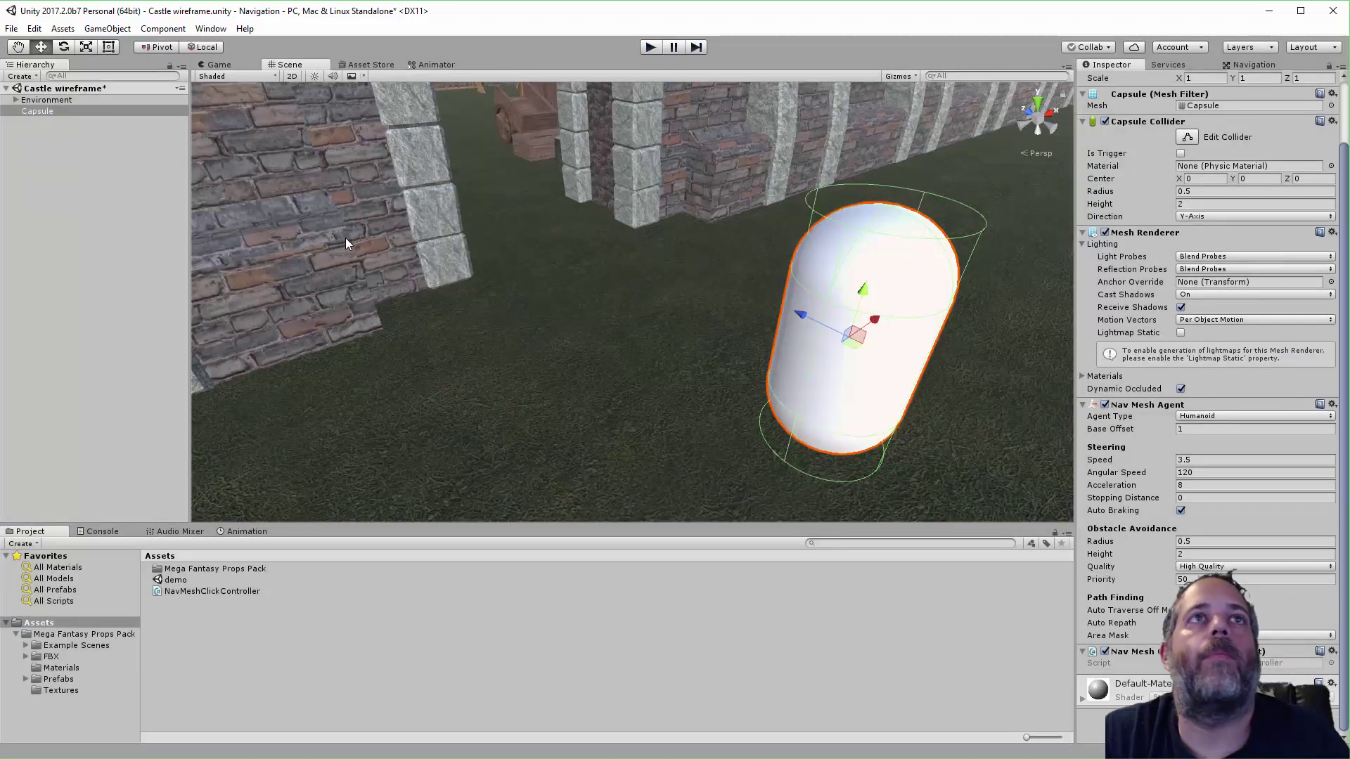
# Add a new Camera object to the scene outside the castle gate
pyautogui.press('s')
pyautogui.moveTo(739, 273); pyautogui.dragTo(604, 263, button='right')
pyautogui.keyDown('alt'); pyautogui.moveTo(604, 263); pyautogui.dragTo(562, 232); pyautogui.keyUp('alt')
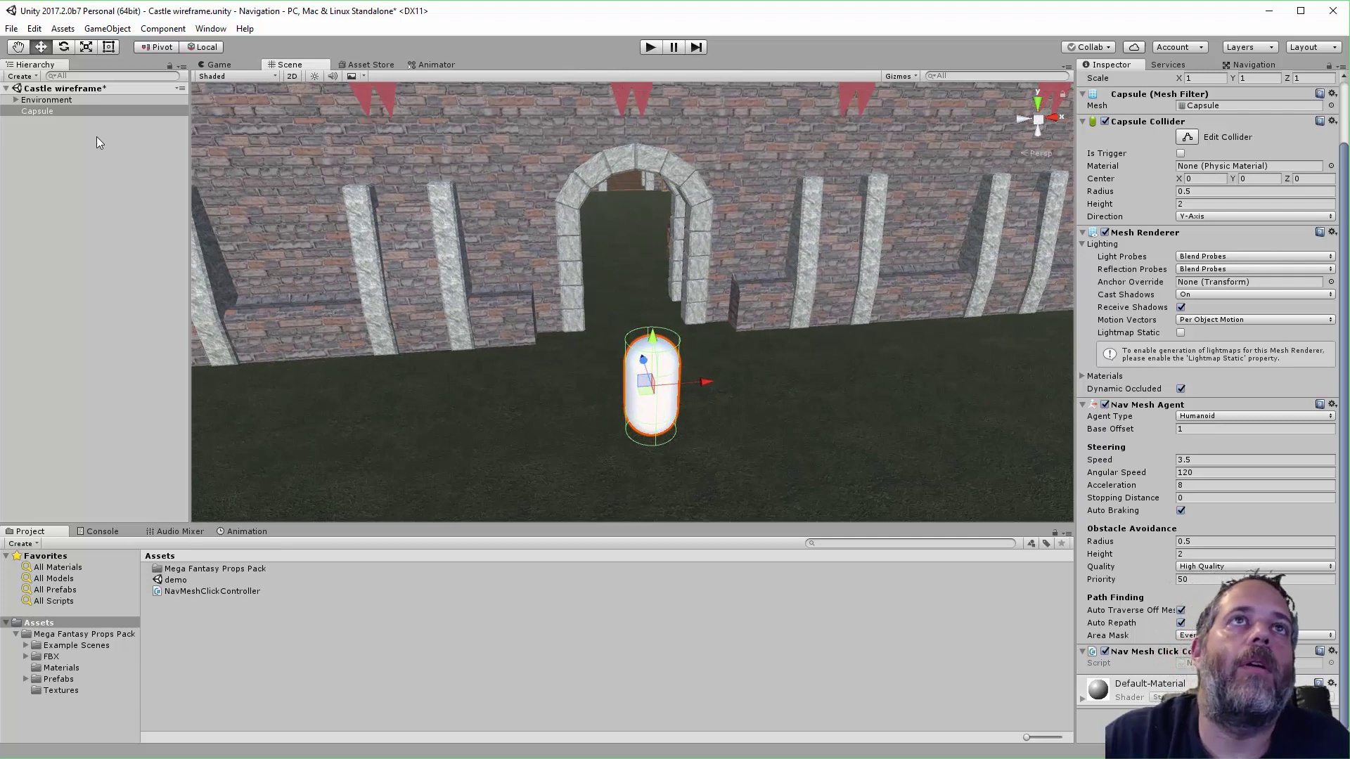
pyautogui.click(107, 28)
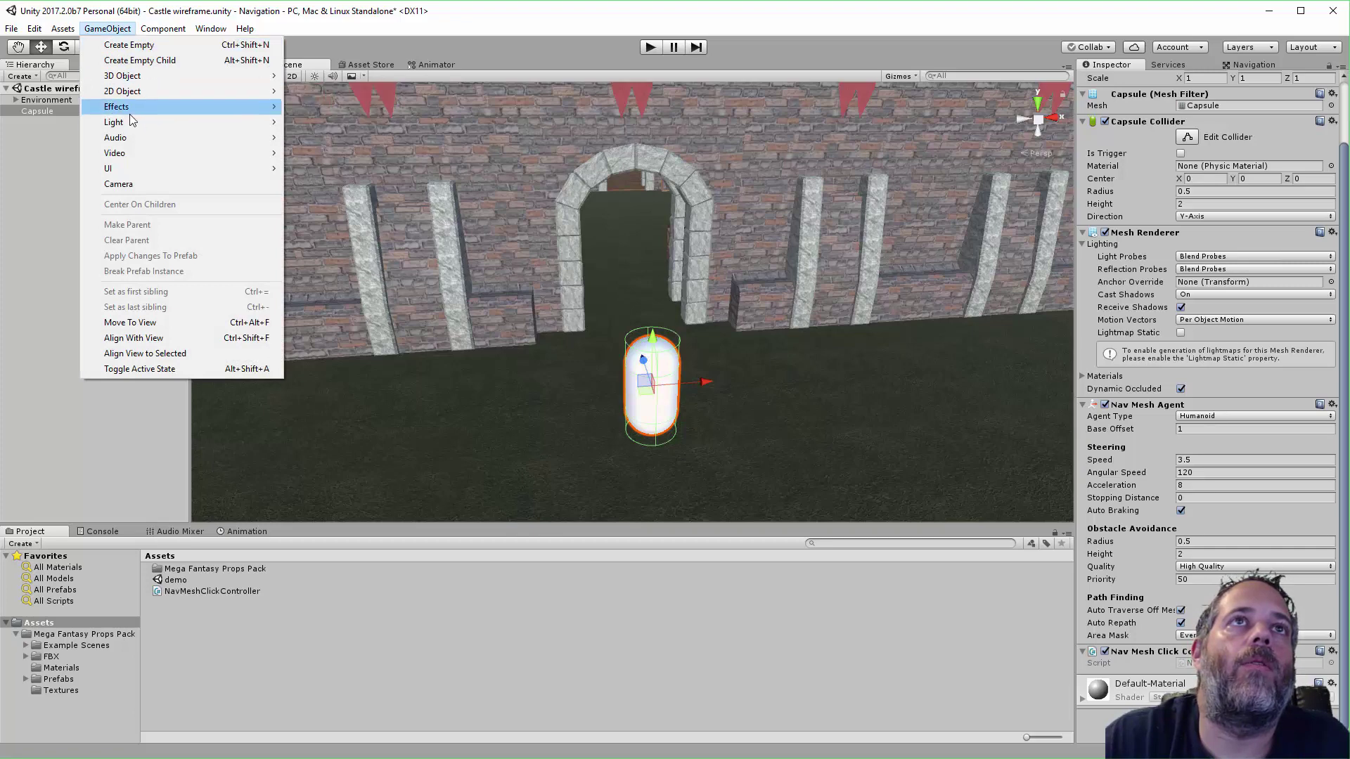
pyautogui.click(119, 184)
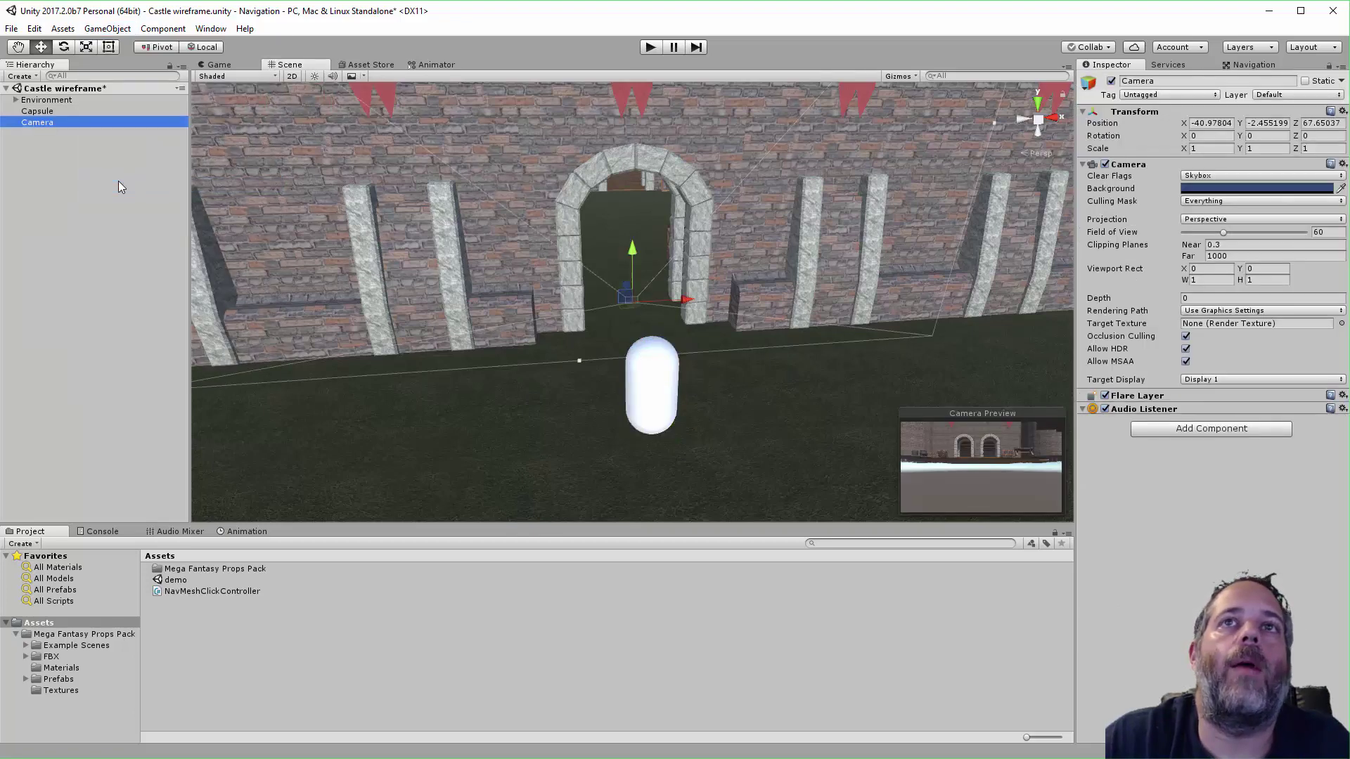
# Frame the capsule and castle gate from above and behind, and align the Camera object with that scene view
pyautogui.moveTo(695, 287); pyautogui.dragTo(663, 312, button='right')
pyautogui.press('d')
pyautogui.press('w')
pyautogui.hotkey('ctrl', 'shift', 'f')
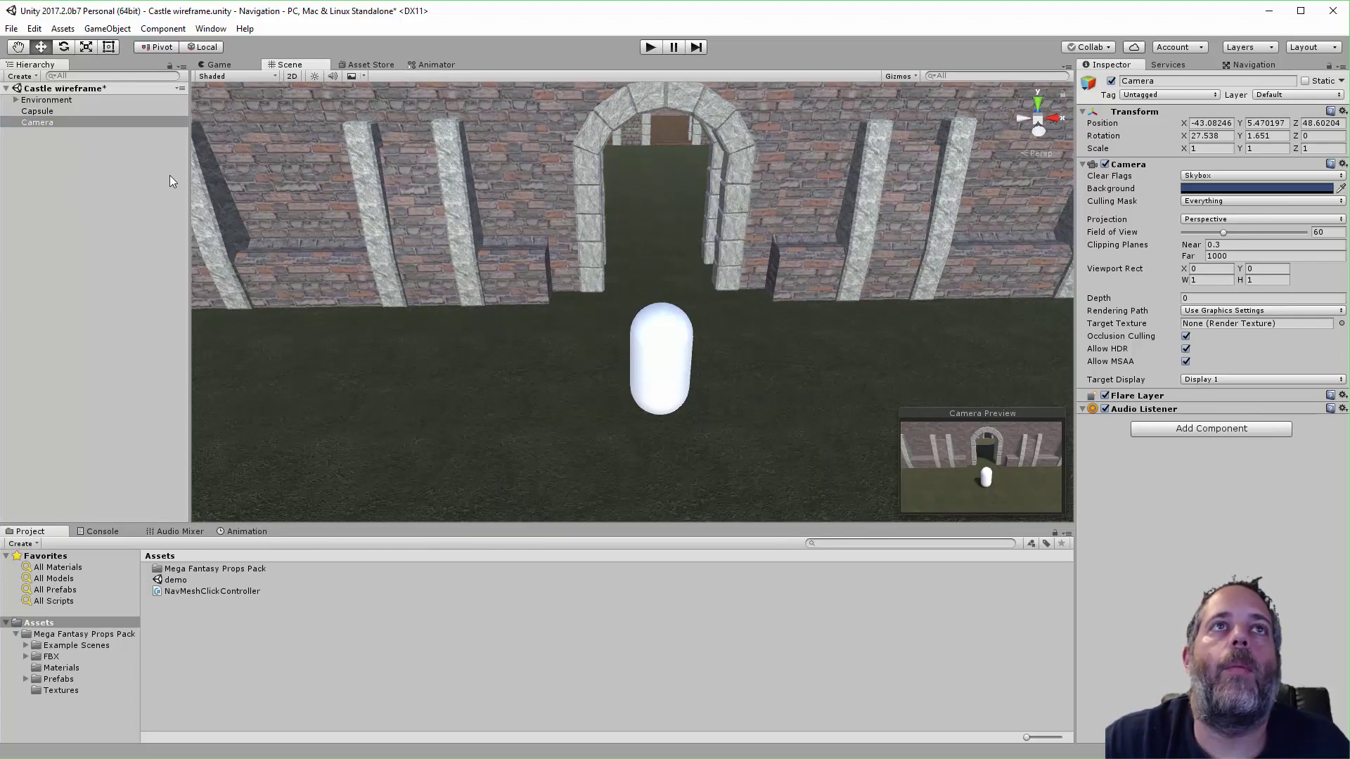
# Make the Camera a child of the Capsule and tag it as MainCamera
pyautogui.moveTo(43, 123); pyautogui.dragTo(48, 111)
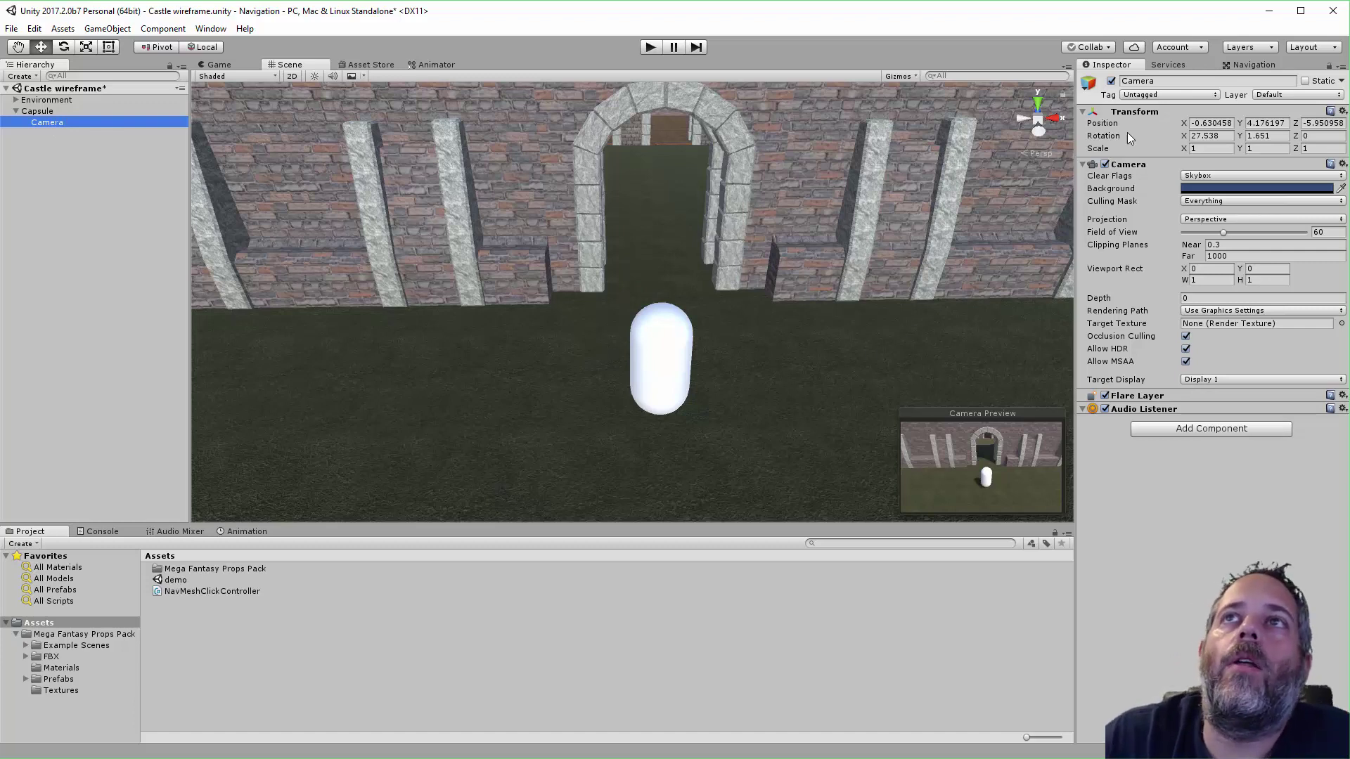
pyautogui.click(1139, 95)
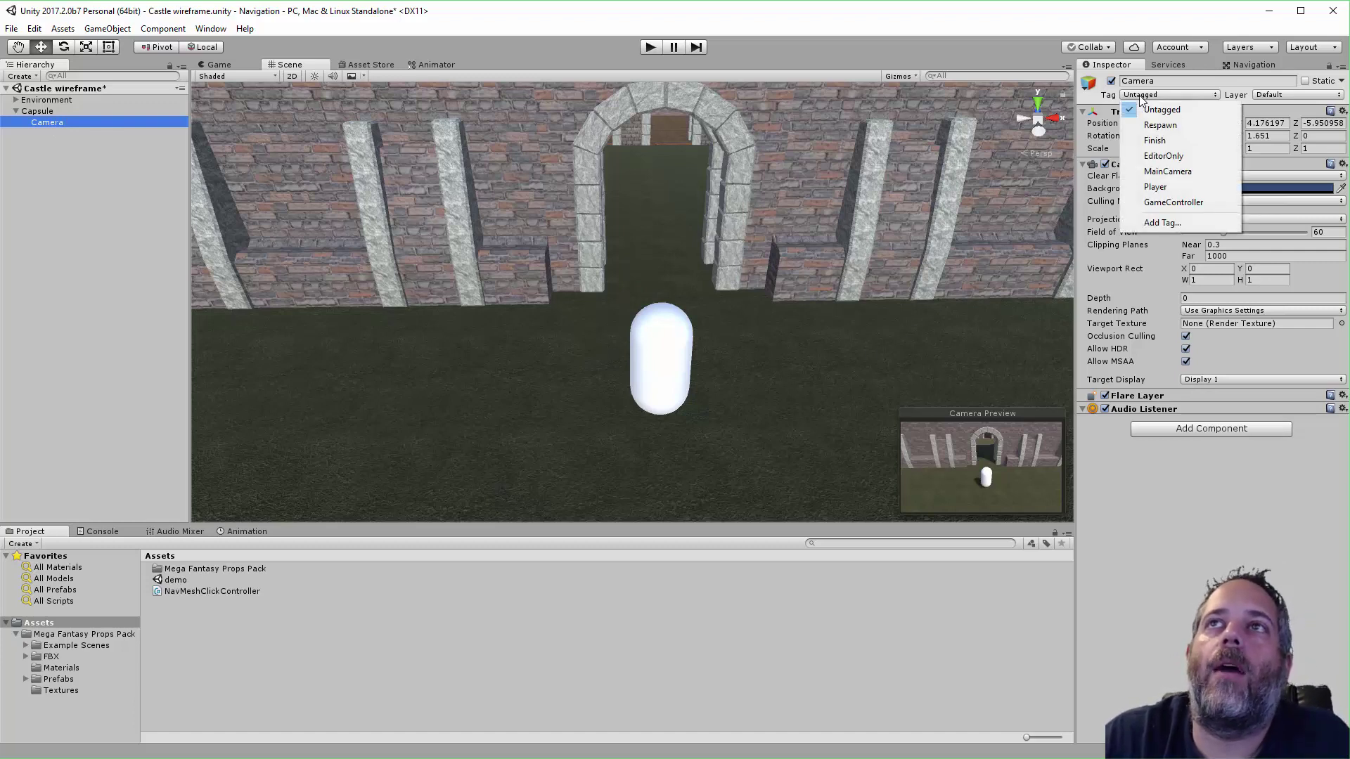
pyautogui.click(1148, 173)
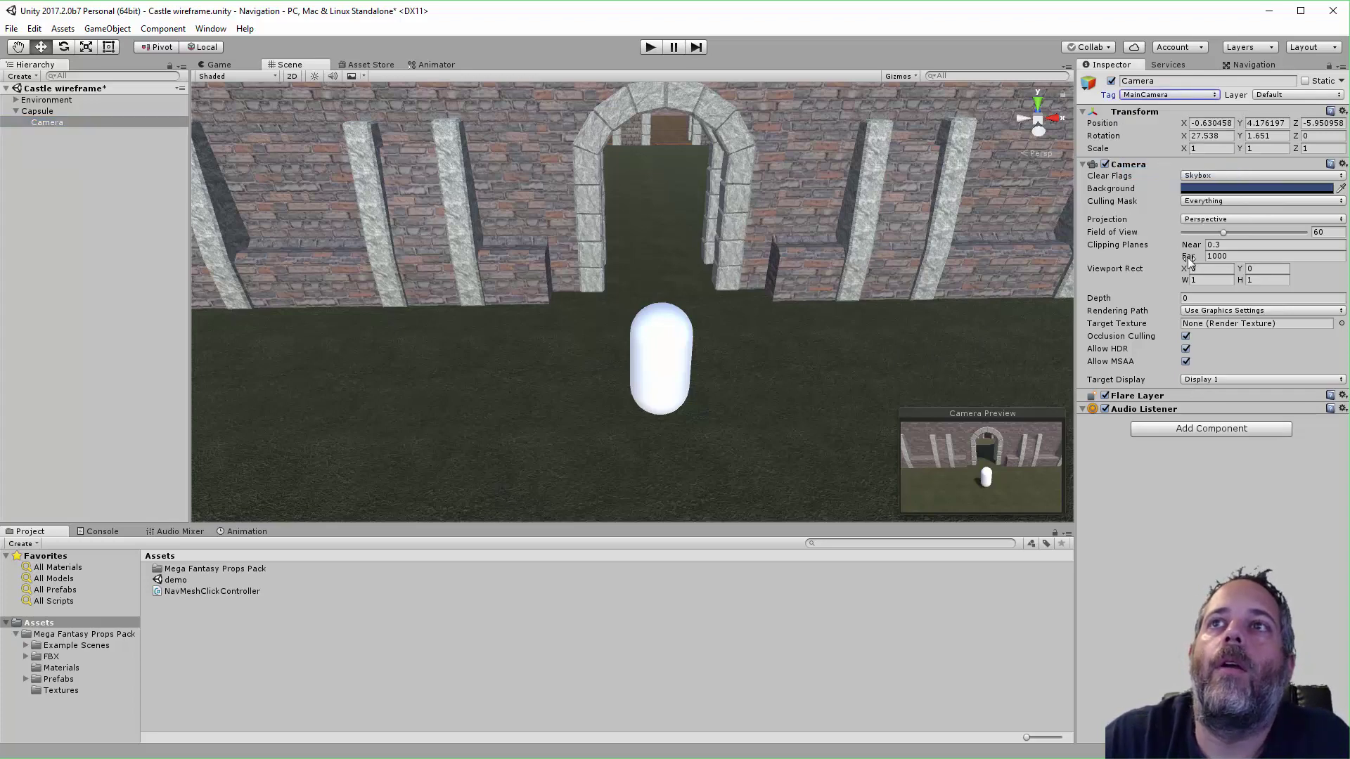
# Review the Capsule's Nav Mesh Agent settings and the NavMeshClickController script in Visual Studio, and return to Unity
pyautogui.click(71, 111)
pyautogui.scroll(-3, 1258, 568)
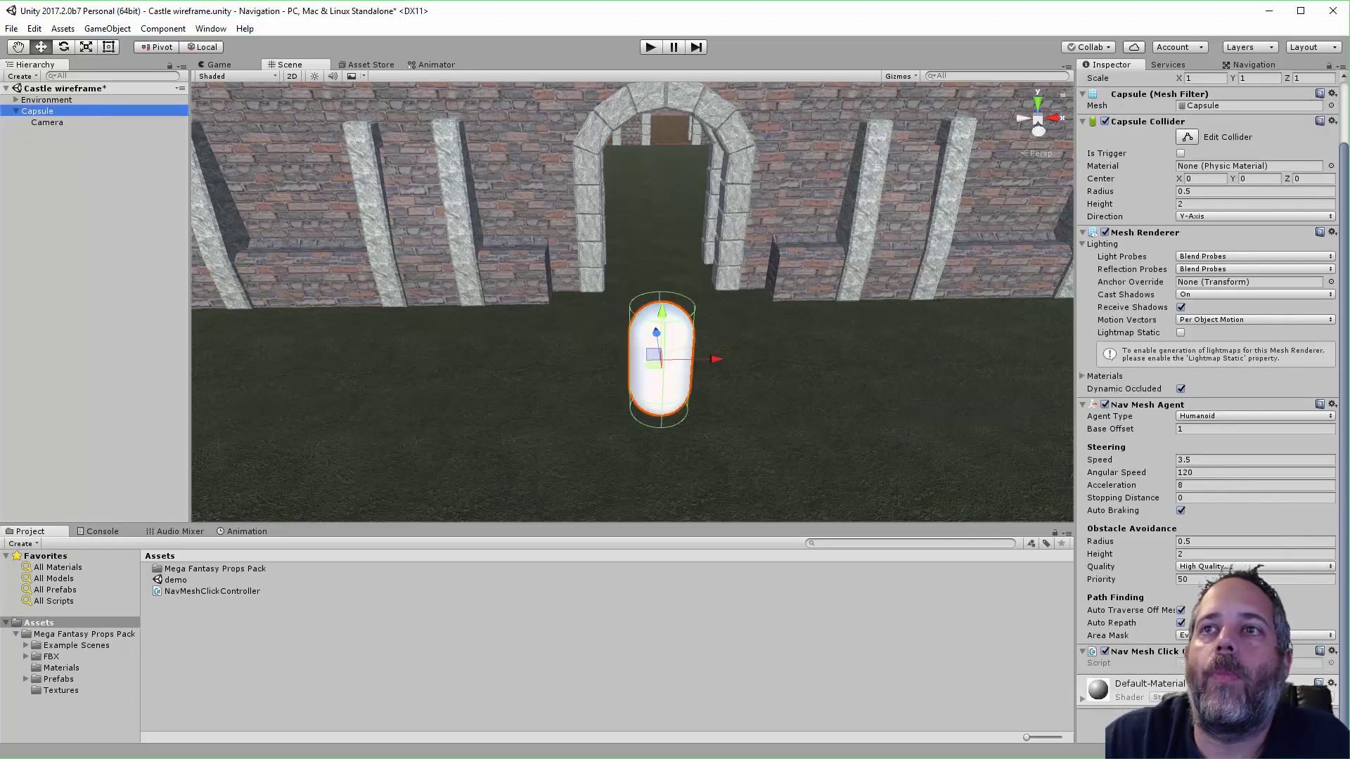
pyautogui.doubleClick(212, 591)
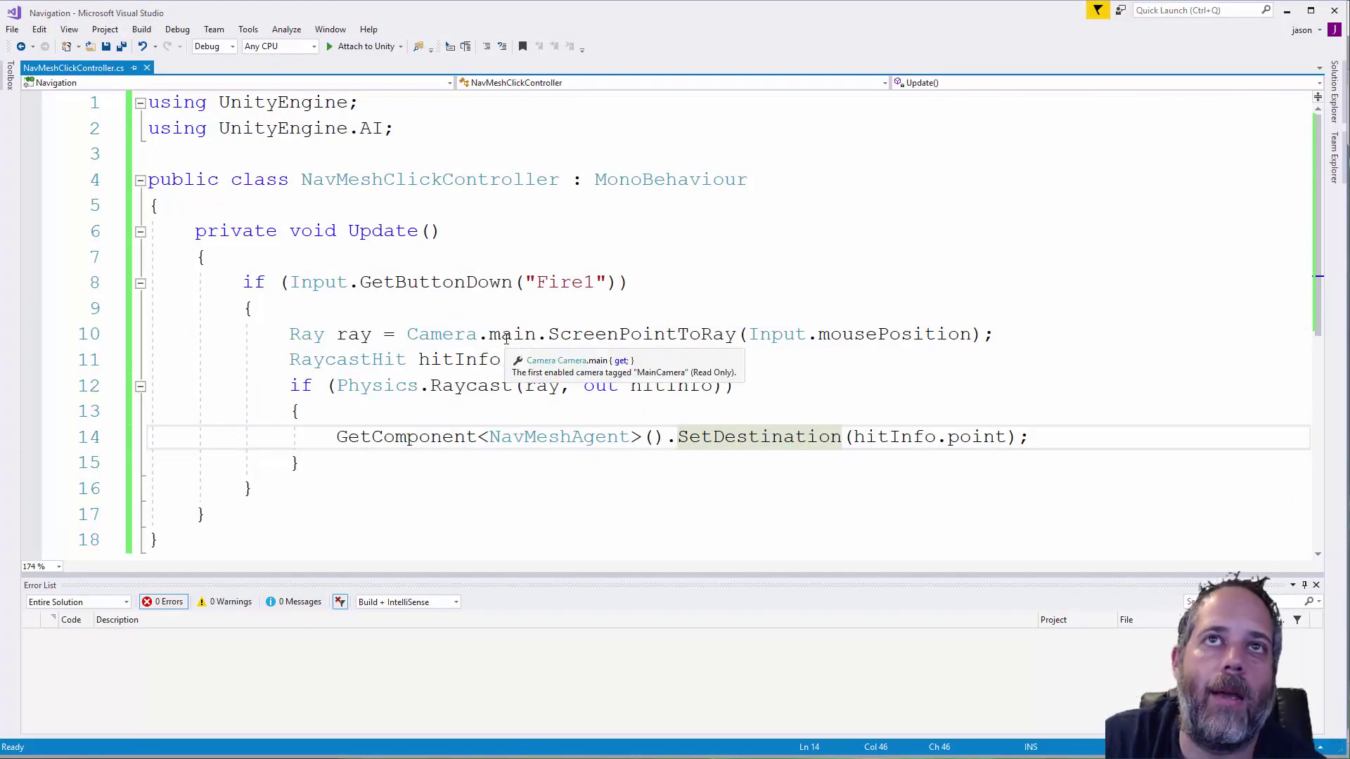
pyautogui.click(1287, 11)
# Start play mode and dock the Game view beside the Scene view, widening it for a side-by-side layout
pyautogui.click(648, 48)
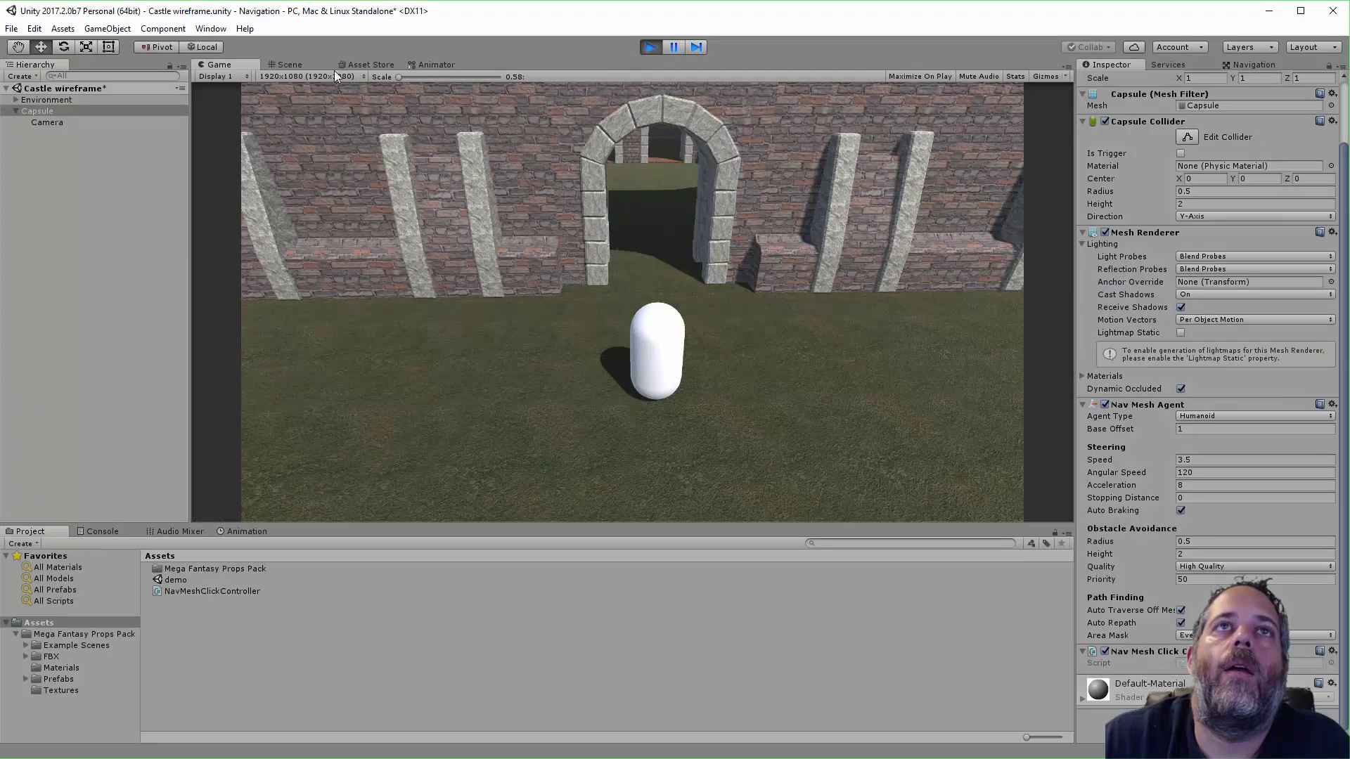
pyautogui.moveTo(223, 65); pyautogui.dragTo(889, 258)
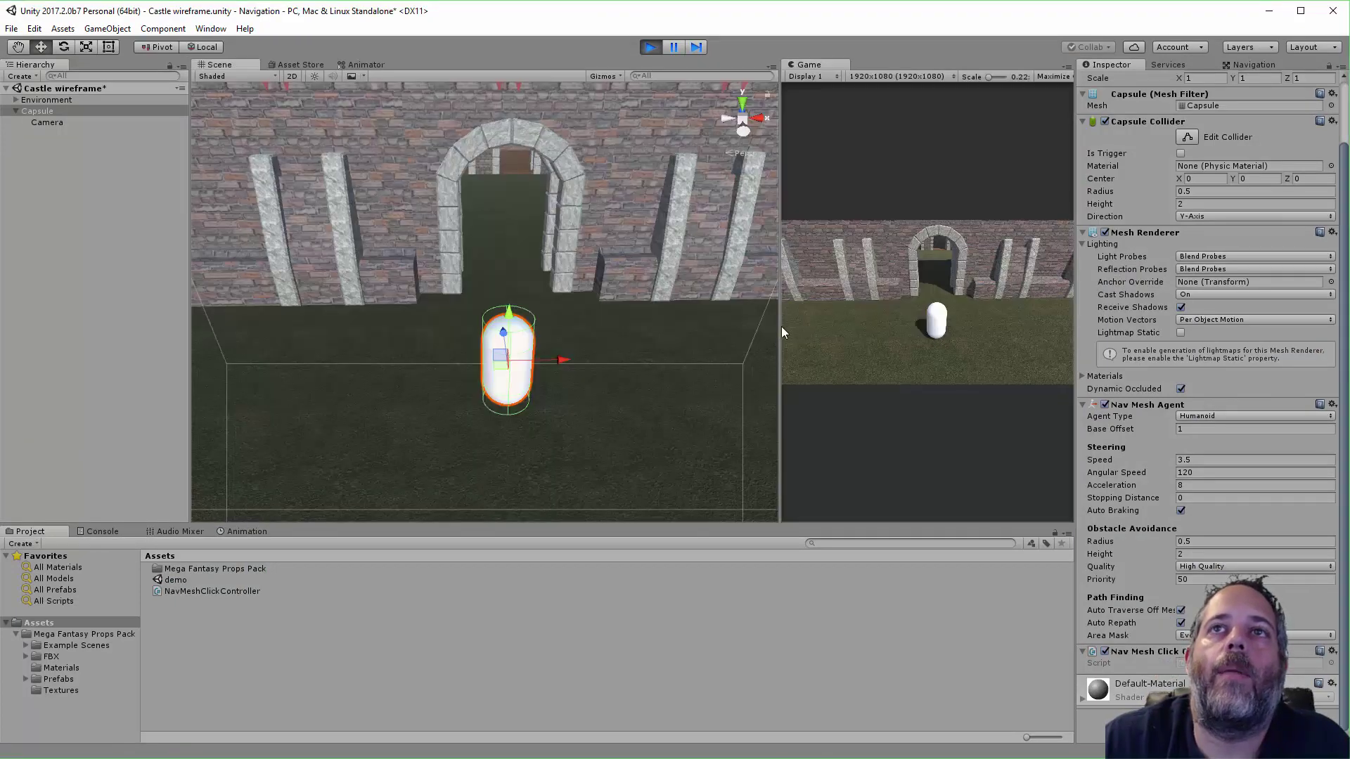
pyautogui.moveTo(782, 331); pyautogui.dragTo(682, 331)
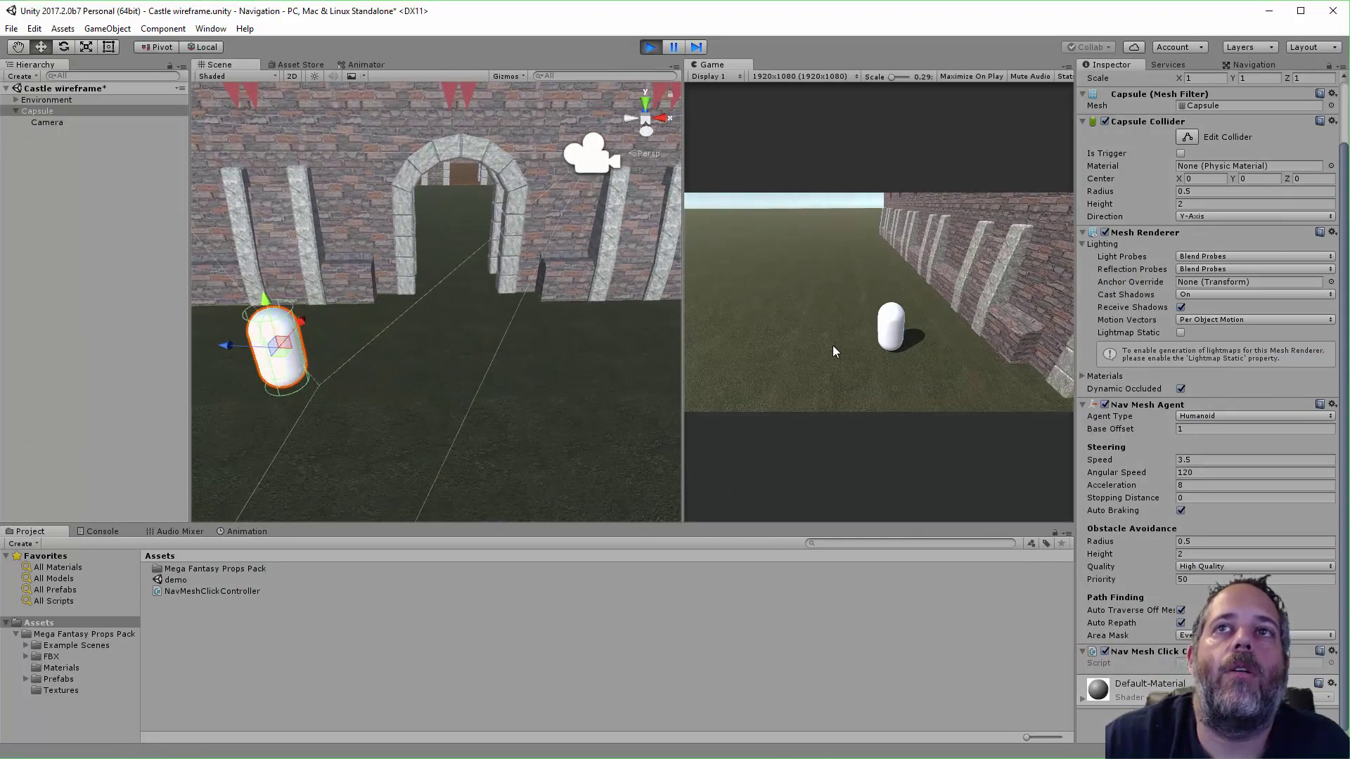
# Display the baked navigation mesh and test the click movement by sending the capsule through the castle gate into the courtyard
pyautogui.click(948, 405)
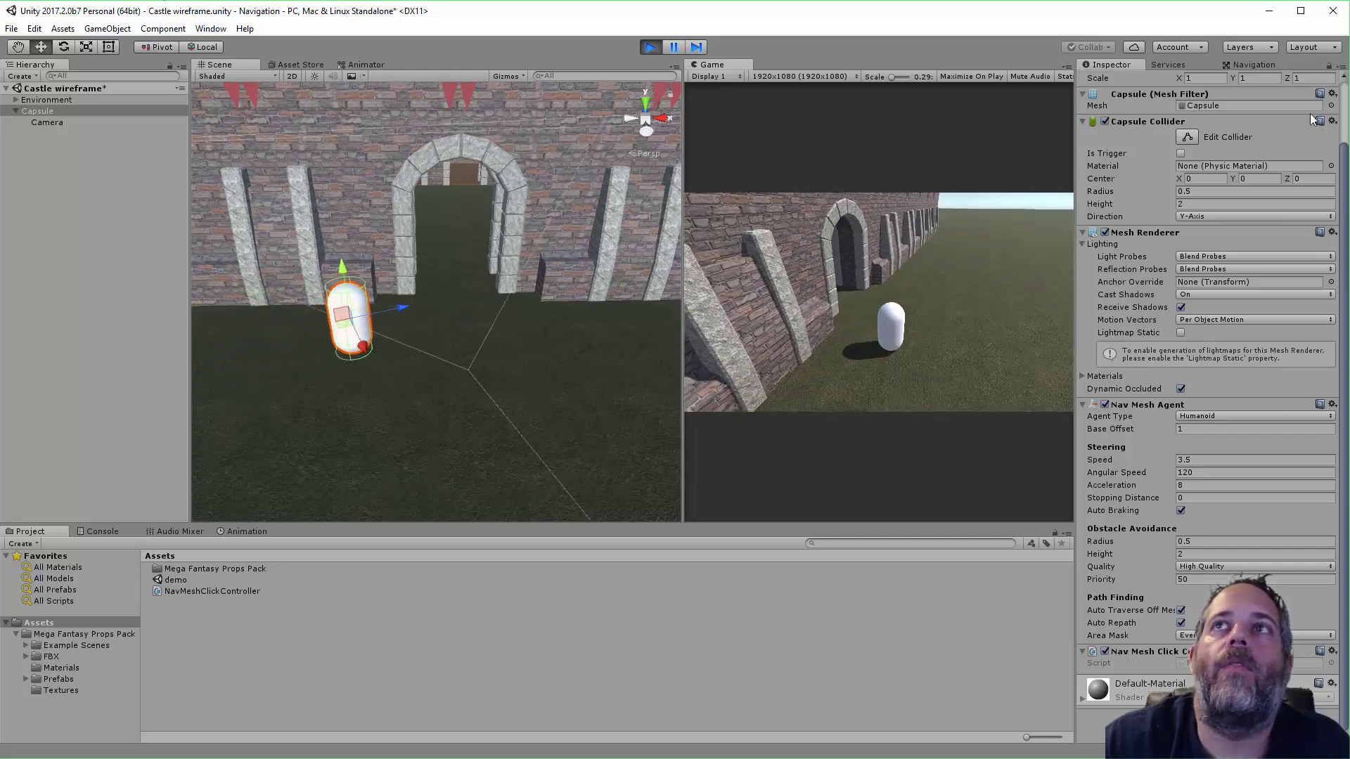
pyautogui.click(1250, 64)
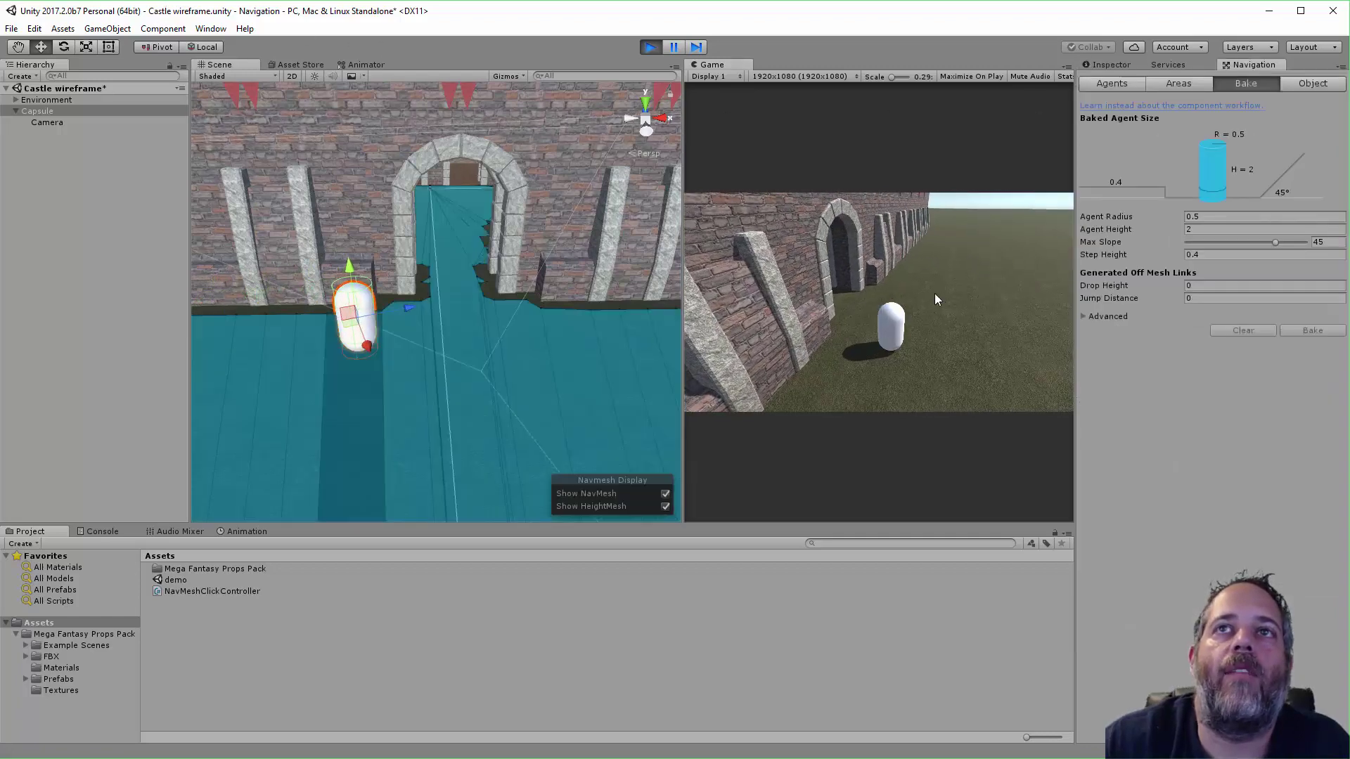
pyautogui.click(848, 293)
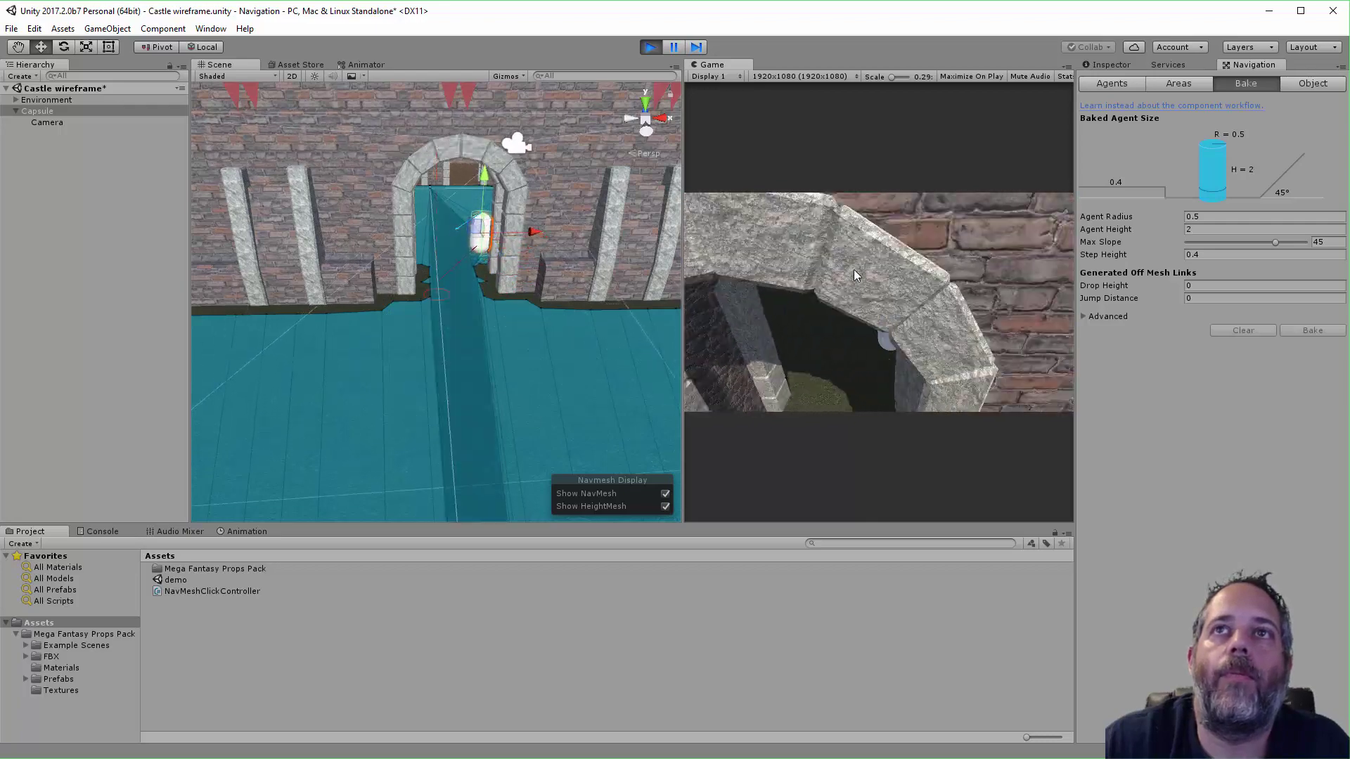
pyautogui.click(1015, 385)
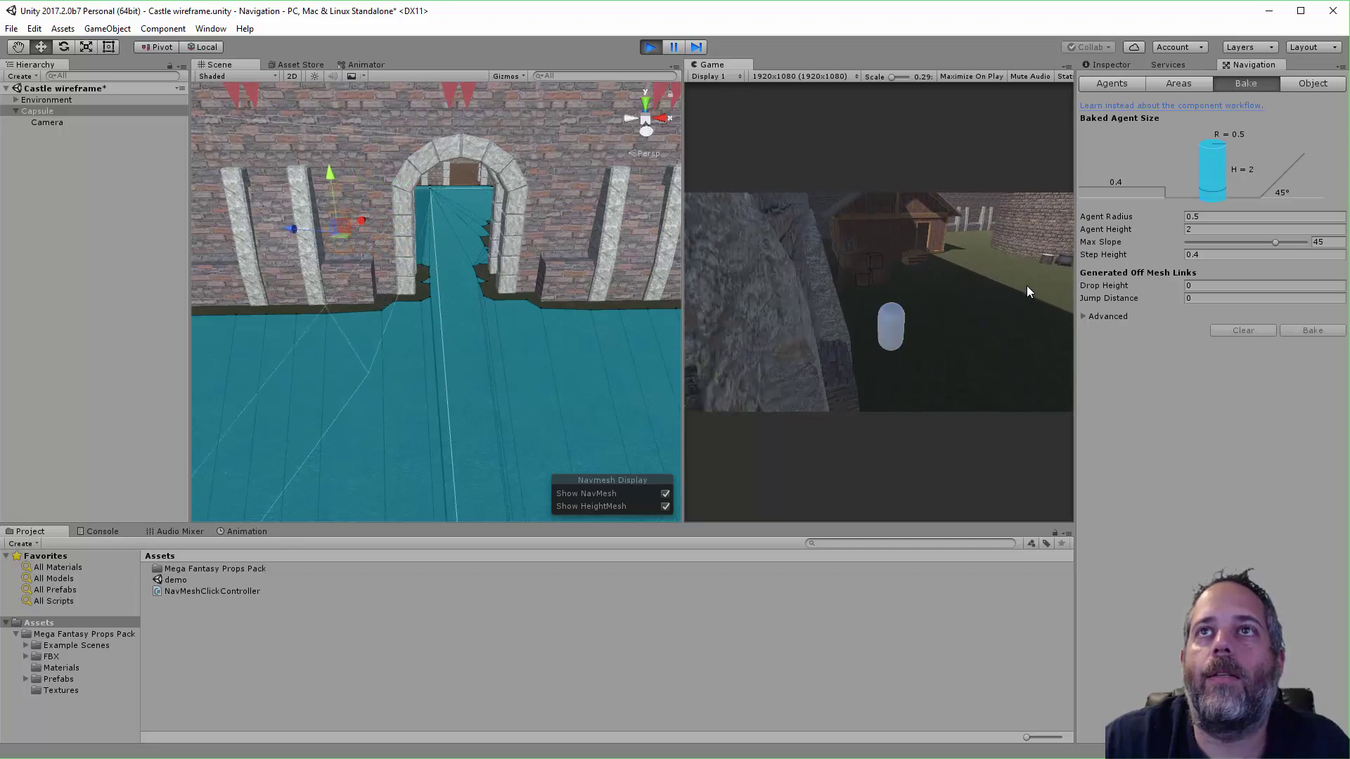
pyautogui.click(1026, 285)
pyautogui.moveTo(603, 266); pyautogui.dragTo(529, 355, button='right')
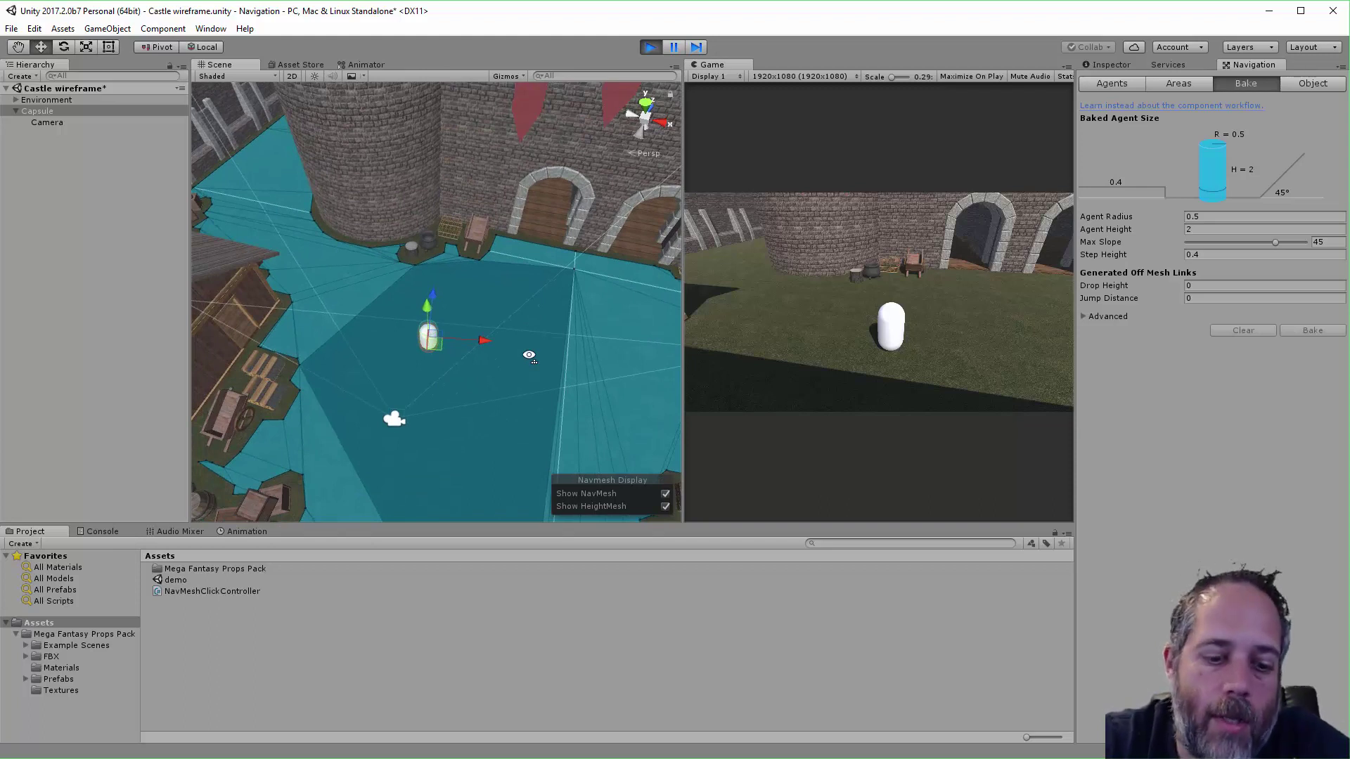